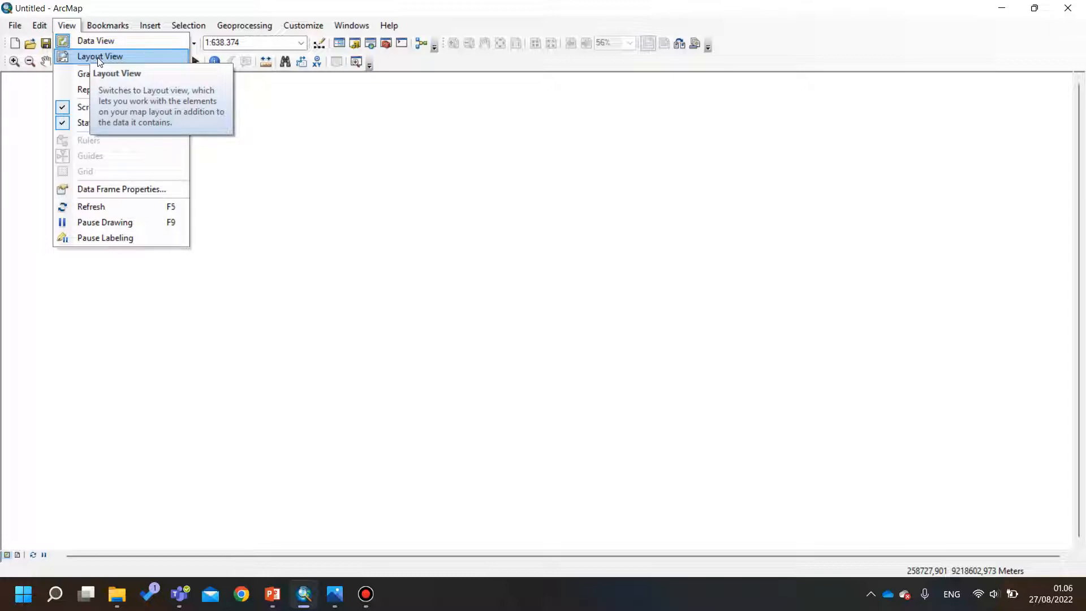
Step: Review the active data frame's coordinate system properties and close them without changing anything
{"action": "left_click", "coordinate": [115, 190]}
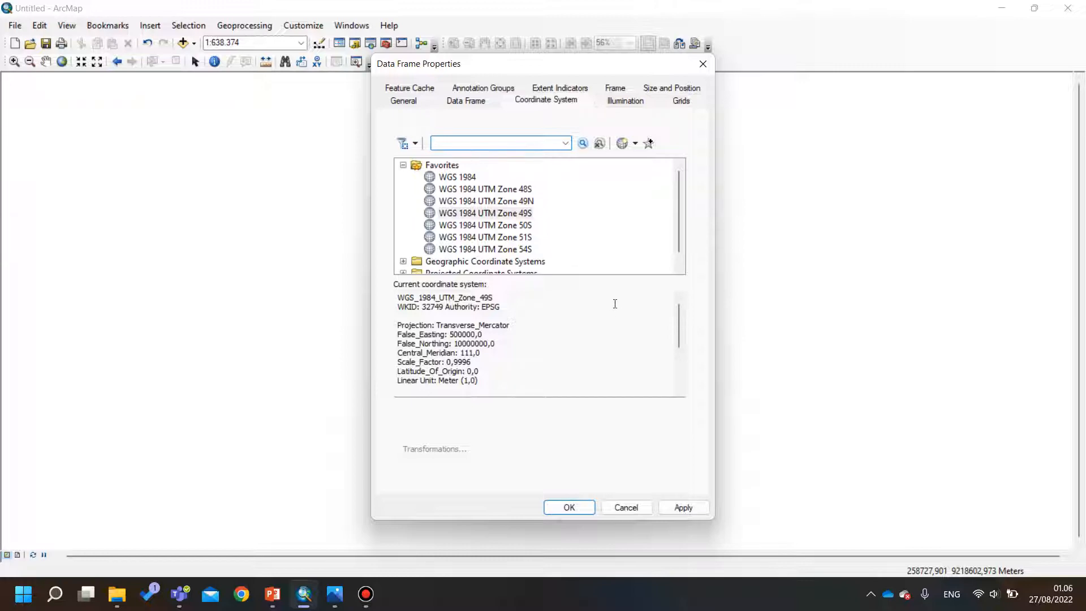
{"action": "left_click", "coordinate": [703, 63]}
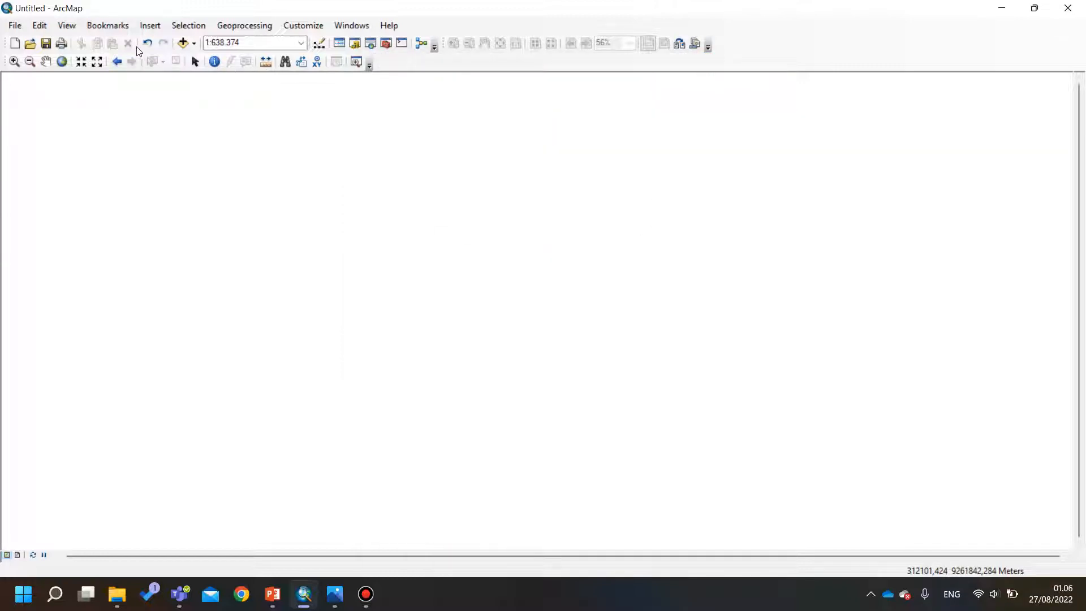
{"action": "left_click", "coordinate": [150, 25]}
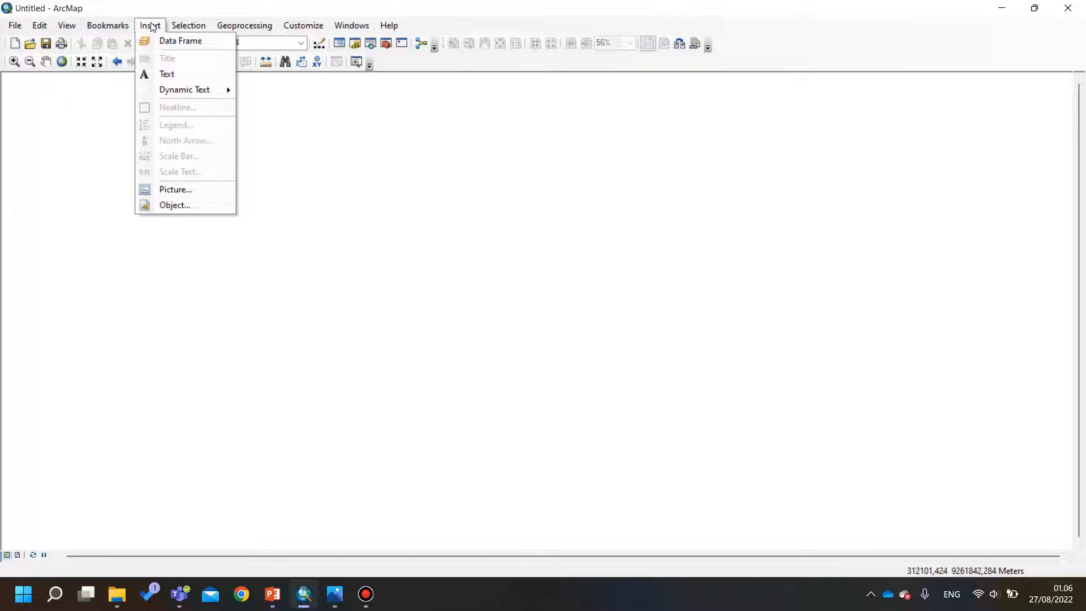
{"action": "mouse_move", "coordinate": [226, 26]}
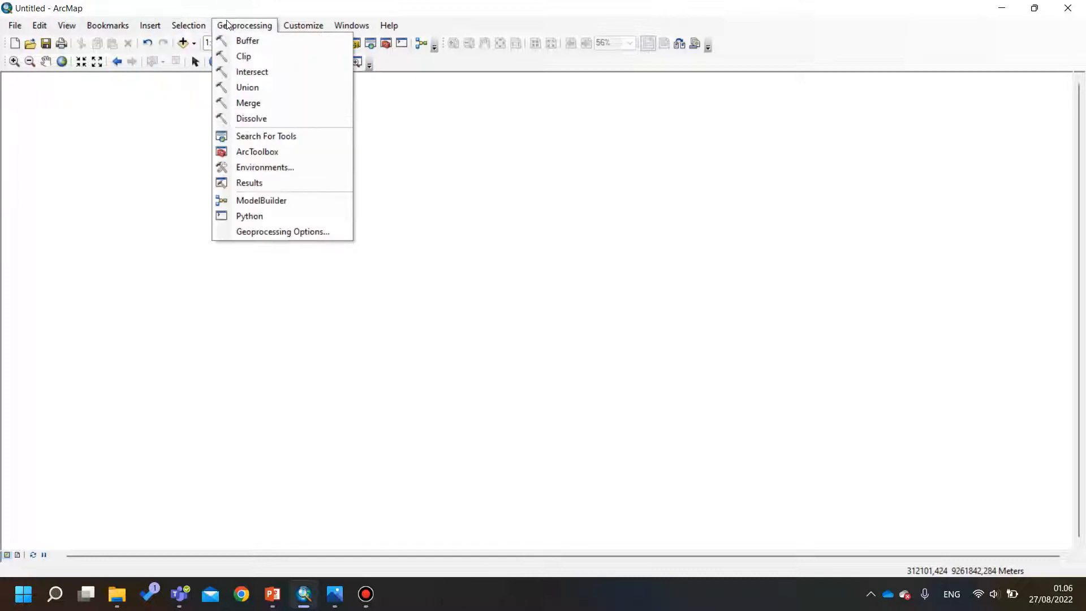
{"action": "left_click", "coordinate": [257, 26]}
Step: Show the Draw toolbar and dock it alongside the existing toolbars
{"action": "left_click", "coordinate": [291, 26]}
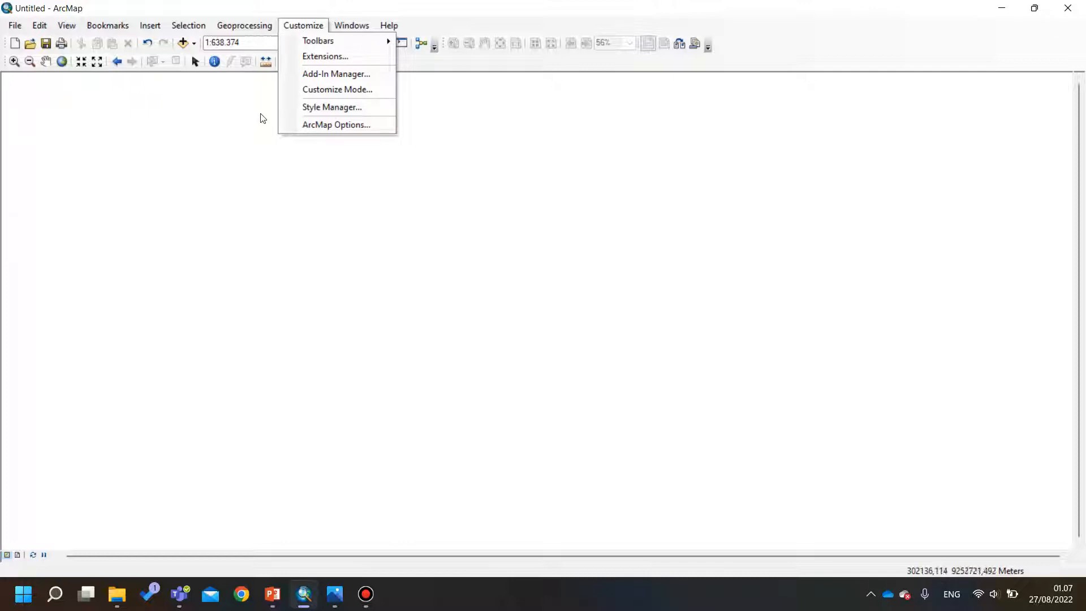
{"action": "mouse_move", "coordinate": [350, 46]}
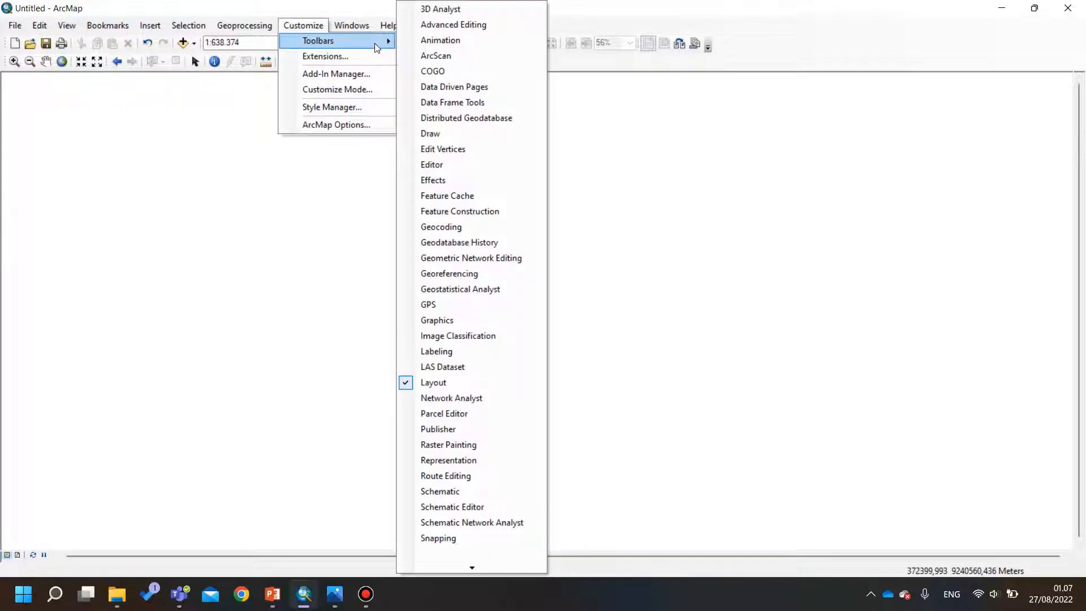
{"action": "left_click", "coordinate": [451, 133]}
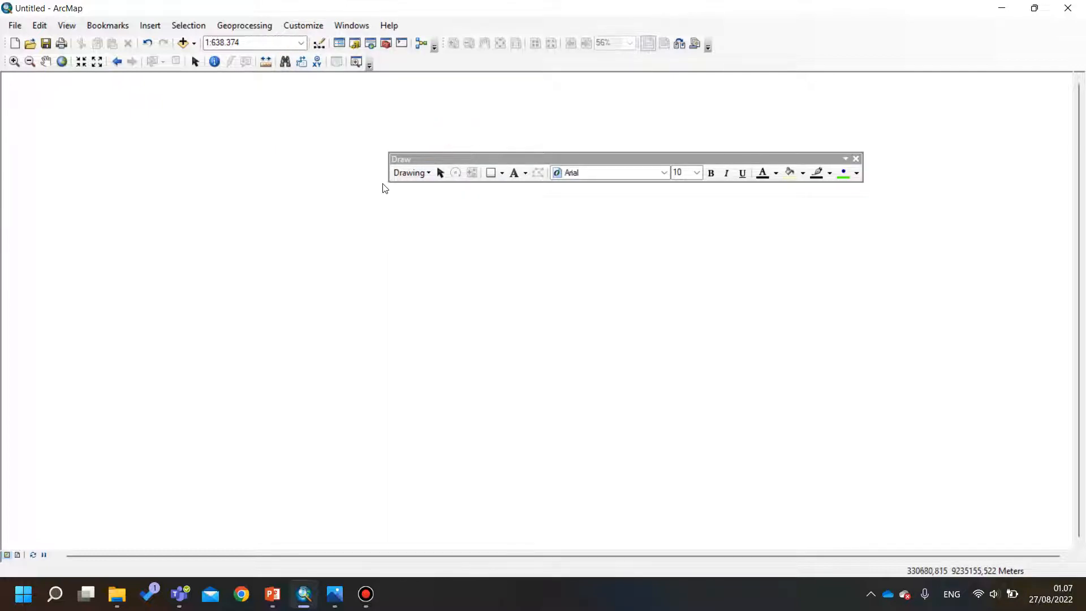
{"action": "left_click_drag", "start_coordinate": [421, 164], "coordinate": [418, 64]}
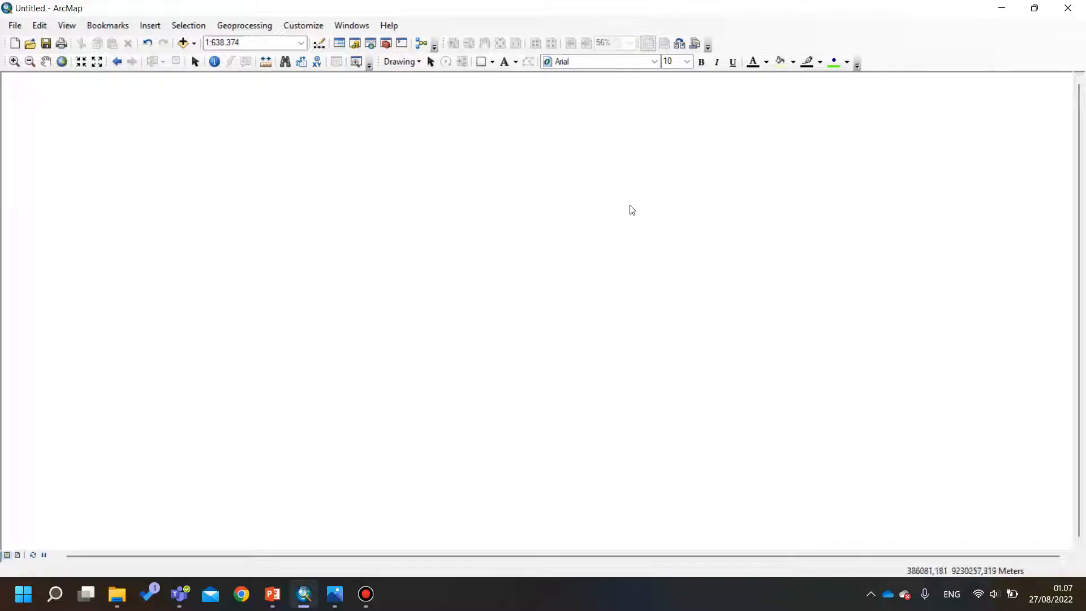
Step: Show the Georeferencing toolbar and dock it in its own row beneath the existing toolbars
{"action": "left_click", "coordinate": [303, 26]}
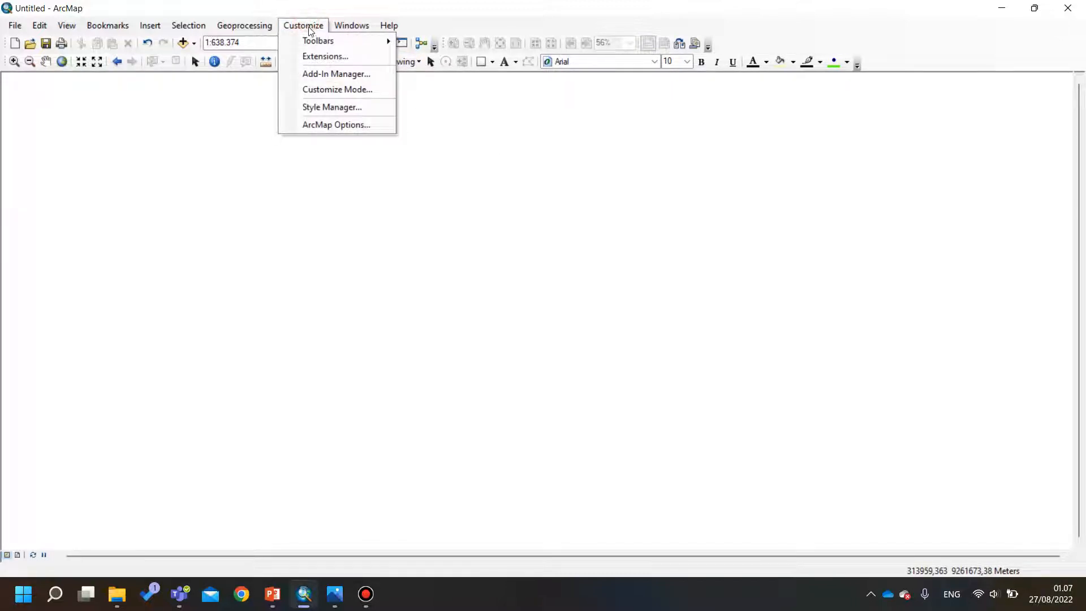
{"action": "mouse_move", "coordinate": [311, 39]}
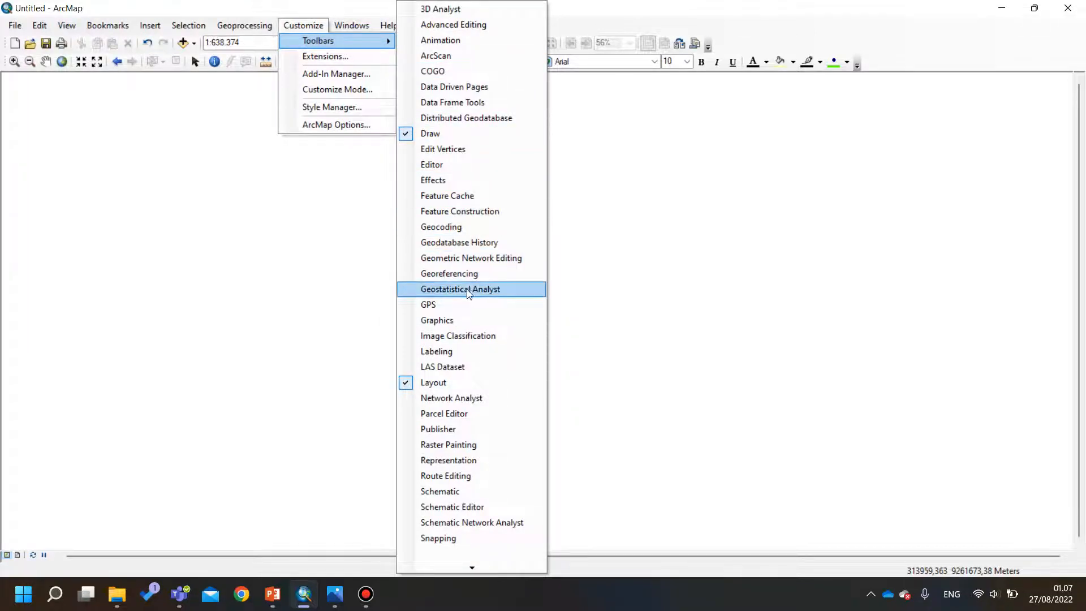
{"action": "left_click", "coordinate": [468, 274]}
{"action": "left_click_drag", "start_coordinate": [288, 180], "coordinate": [213, 79]}
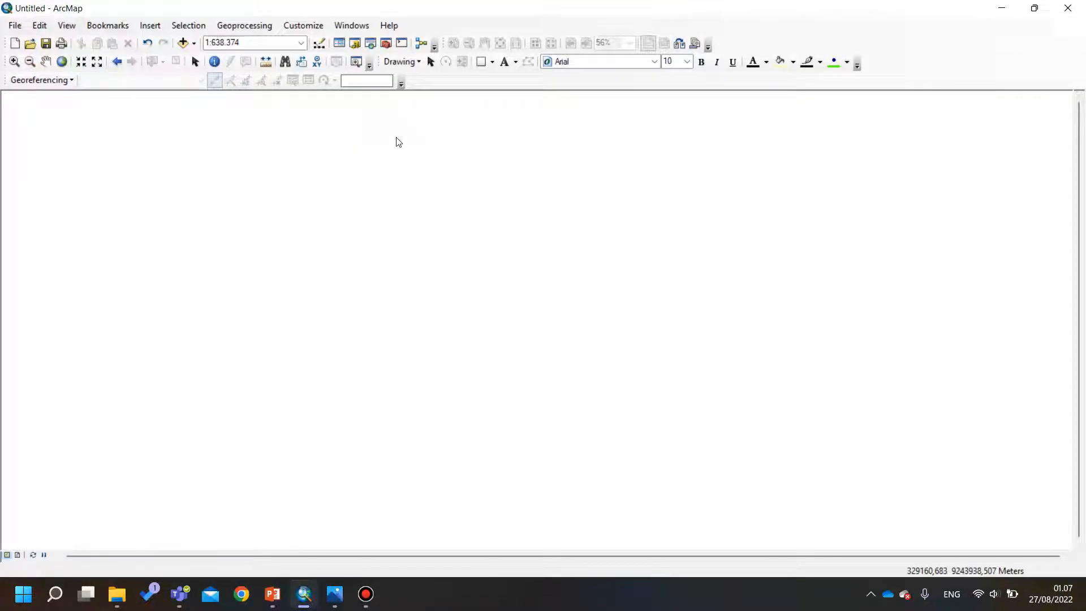
Step: Show the Table Of Contents window and dock it beside the map area
{"action": "left_click", "coordinate": [345, 28]}
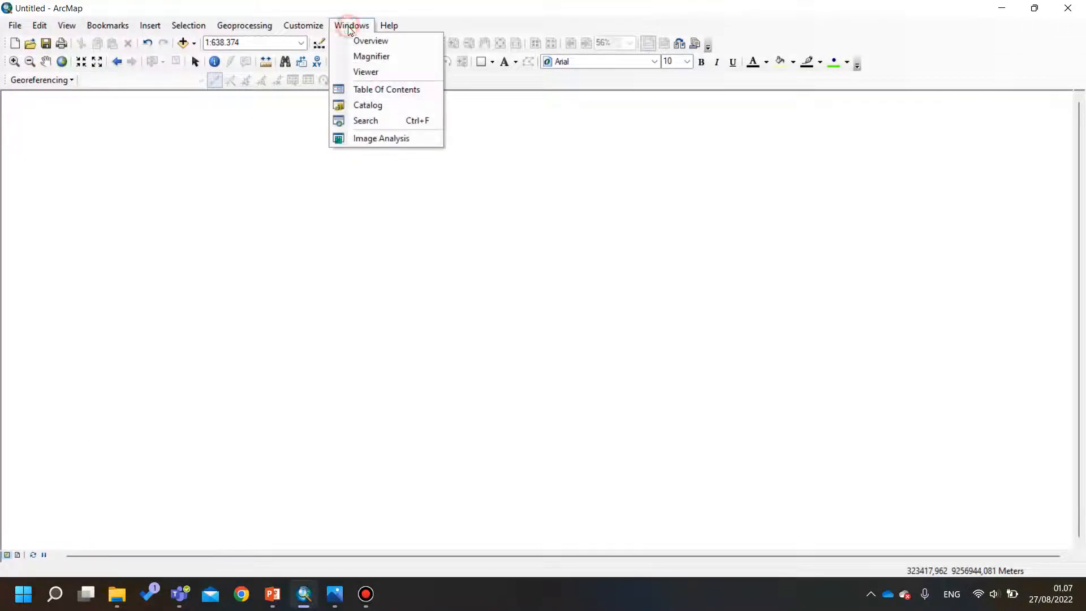
{"action": "left_click", "coordinate": [380, 93]}
{"action": "left_click_drag", "start_coordinate": [269, 142], "coordinate": [125, 101]}
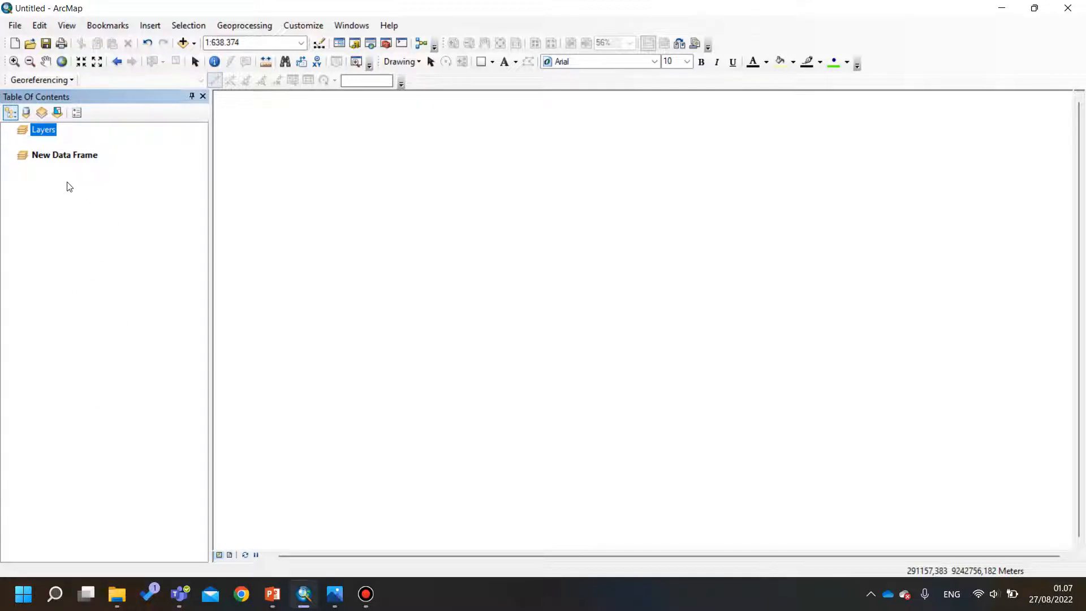
Step: Show the Catalog window and dock it on the side of the map opposite the Table Of Contents
{"action": "left_click", "coordinate": [352, 26]}
{"action": "left_click", "coordinate": [381, 105]}
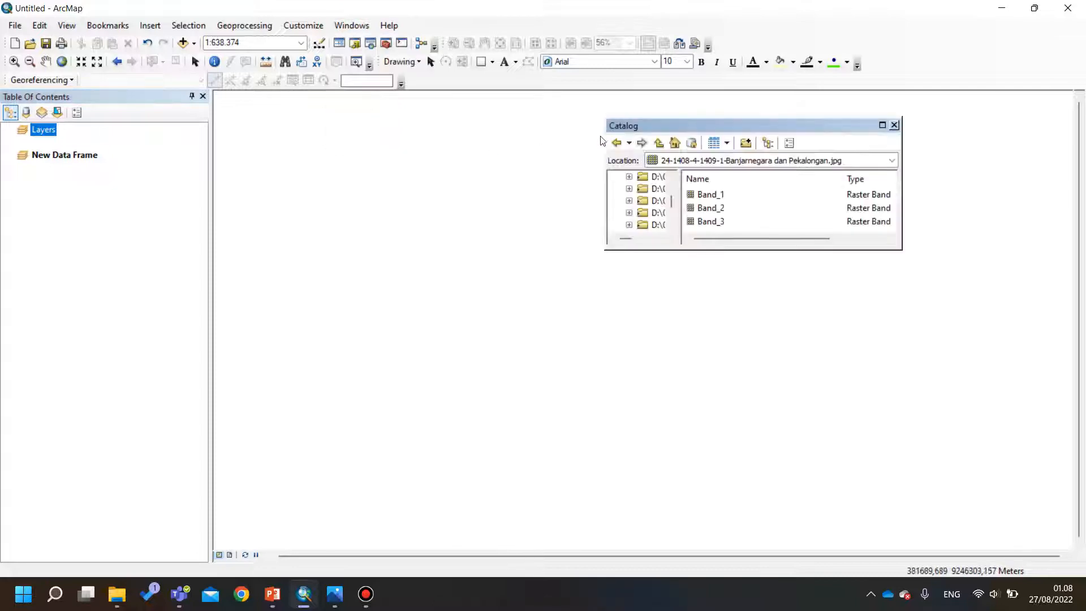
{"action": "left_click_drag", "start_coordinate": [643, 127], "coordinate": [858, 102]}
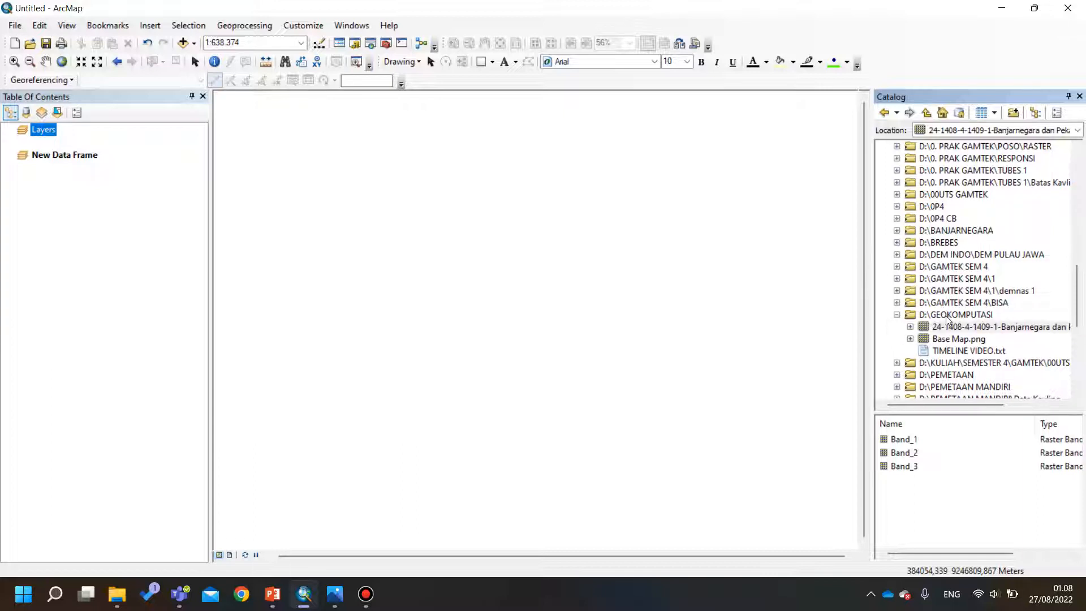
Step: Show the Search window and dock it together with the Catalog window
{"action": "left_click", "coordinate": [345, 26]}
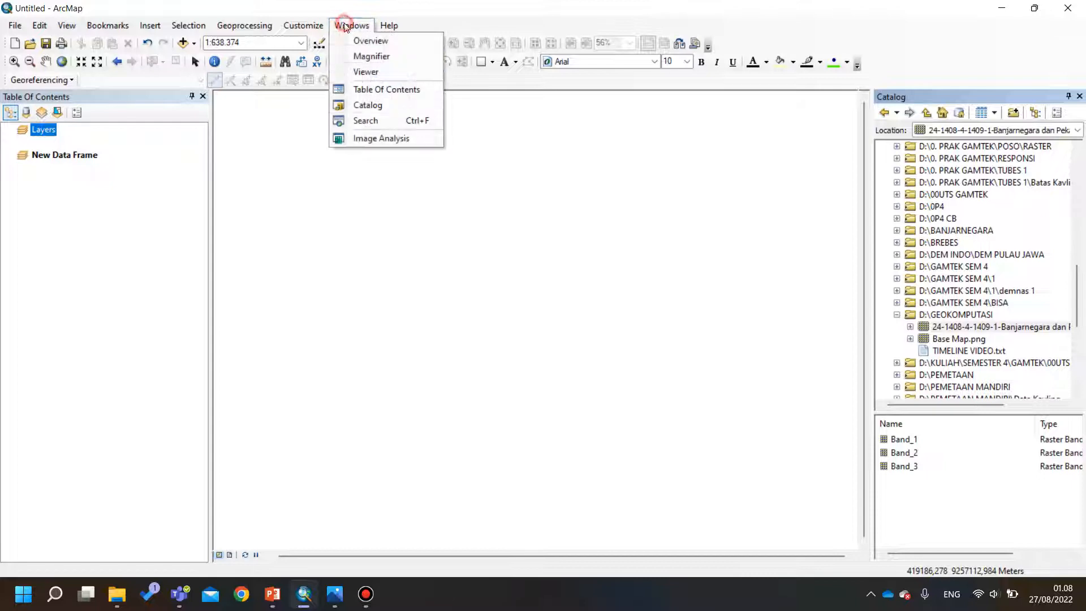
{"action": "left_click", "coordinate": [370, 120]}
{"action": "left_click_drag", "start_coordinate": [913, 109], "coordinate": [949, 107]}
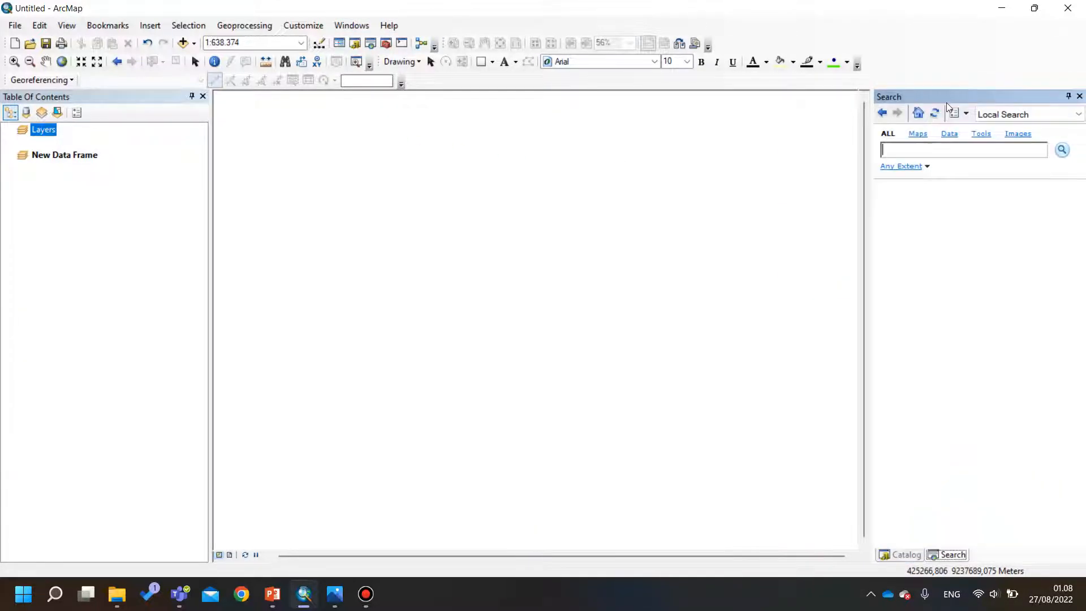
Step: Return to the Catalog and create a folder connection to D:\GEOKOMPUTASI
{"action": "left_click", "coordinate": [903, 553]}
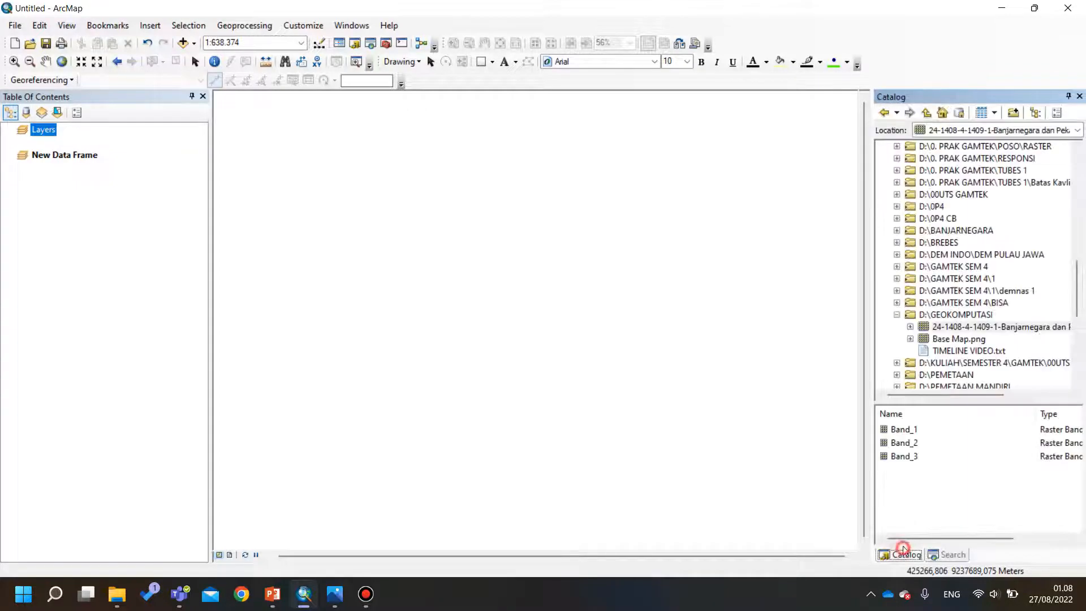
{"action": "left_click", "coordinate": [898, 316]}
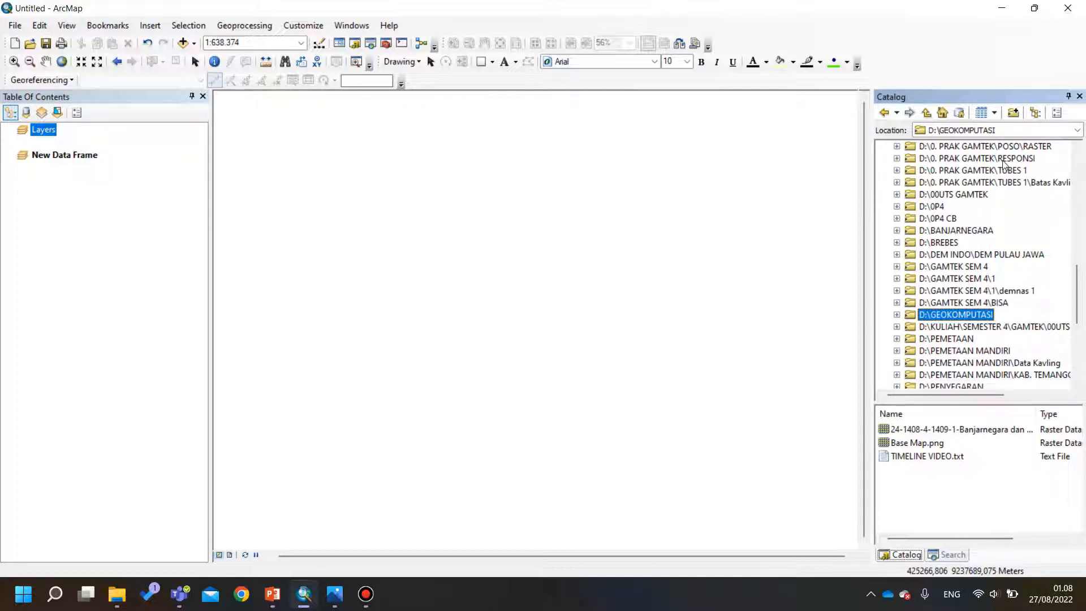
{"action": "left_click", "coordinate": [1015, 115]}
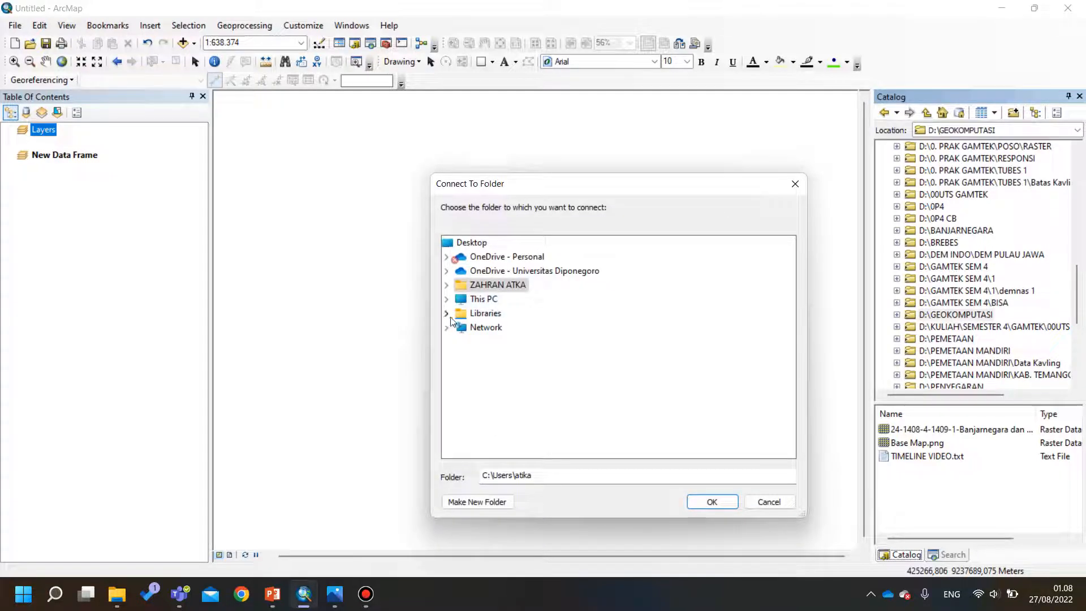
{"action": "double_click", "coordinate": [483, 299]}
{"action": "double_click", "coordinate": [506, 411]}
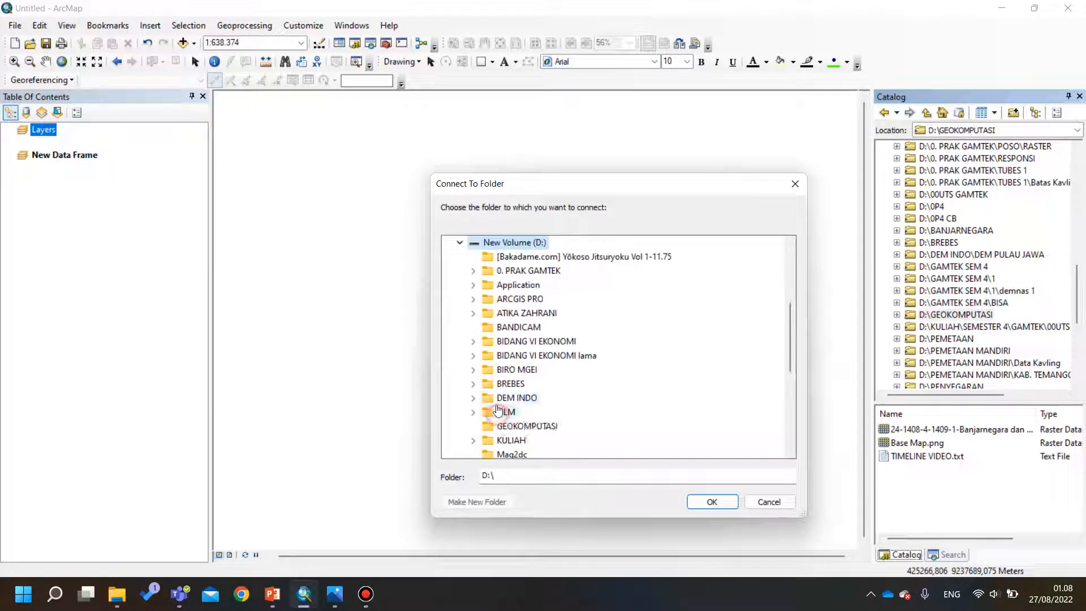
{"action": "scroll", "coordinate": [511, 362], "scroll_direction": "down", "scroll_amount": 2}
{"action": "scroll", "coordinate": [518, 355], "scroll_direction": "down", "scroll_amount": 1}
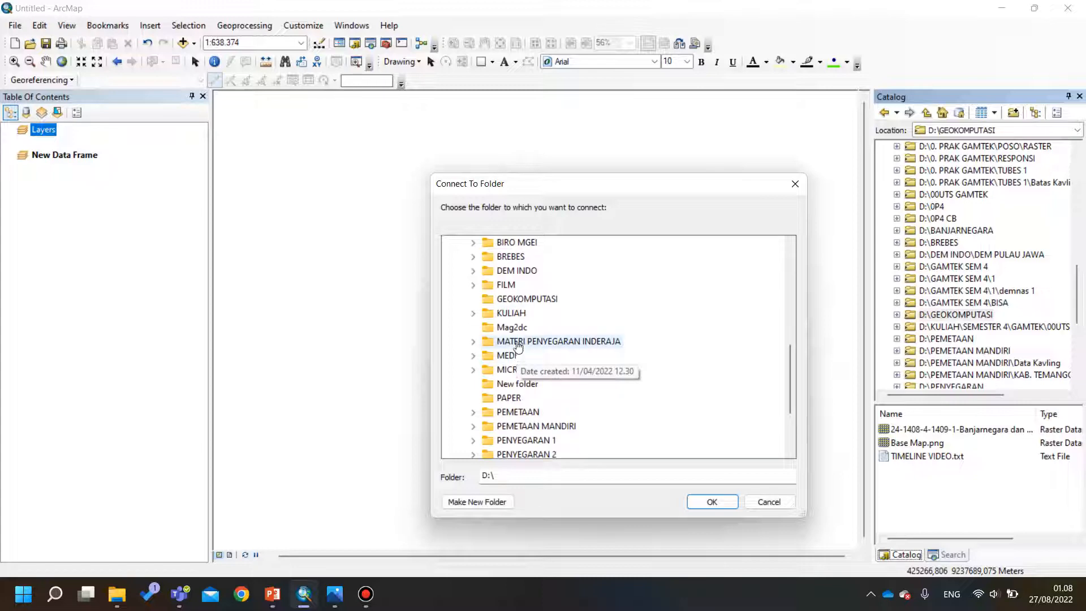
{"action": "left_click", "coordinate": [519, 300]}
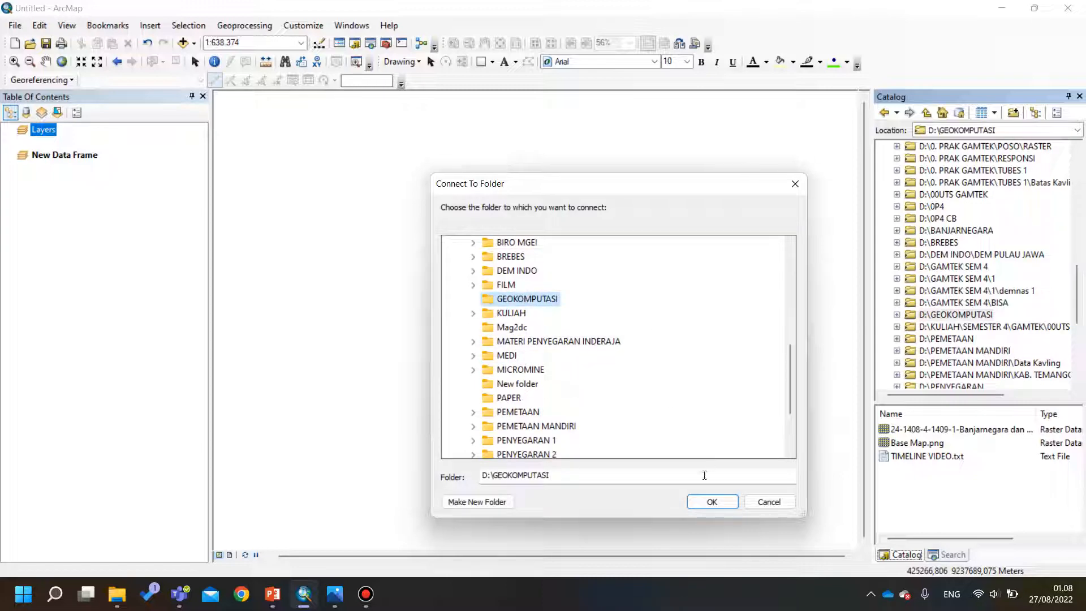
{"action": "left_click", "coordinate": [711, 501]}
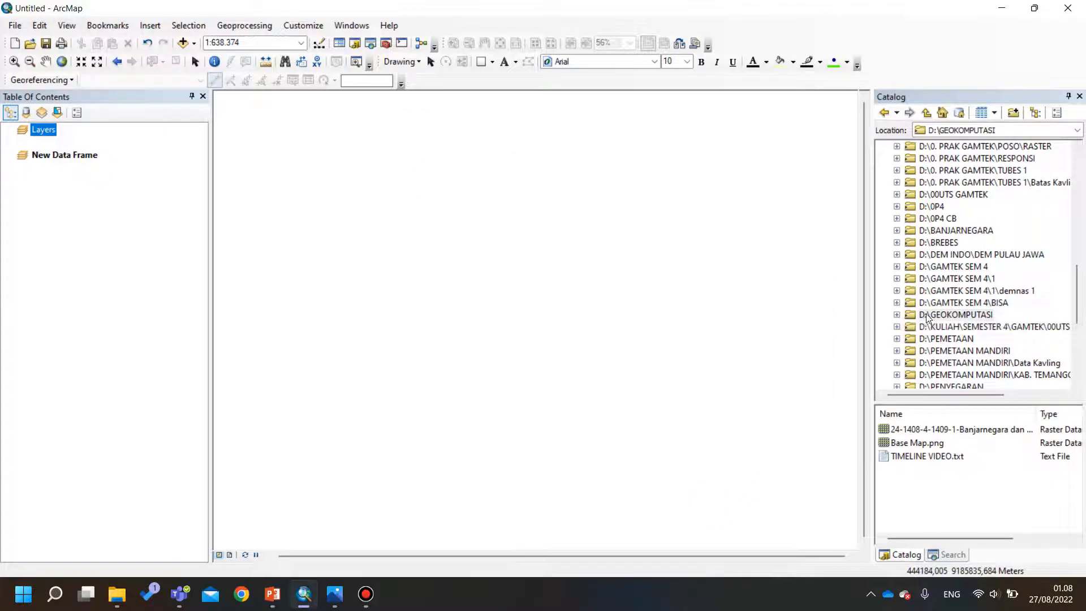
{"action": "left_click", "coordinate": [896, 314]}
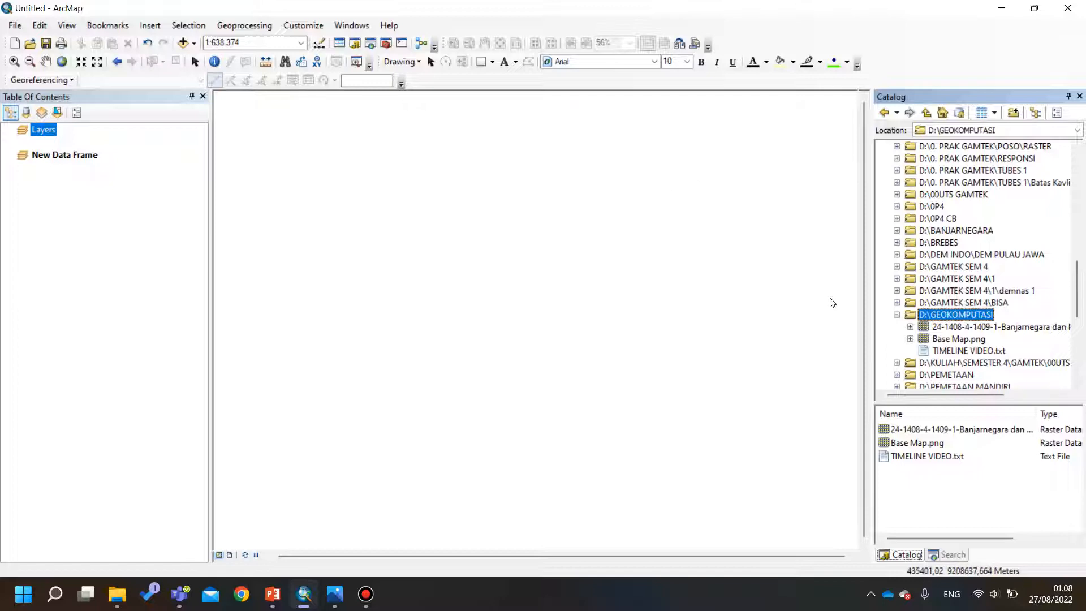
{"action": "left_click", "coordinate": [948, 328]}
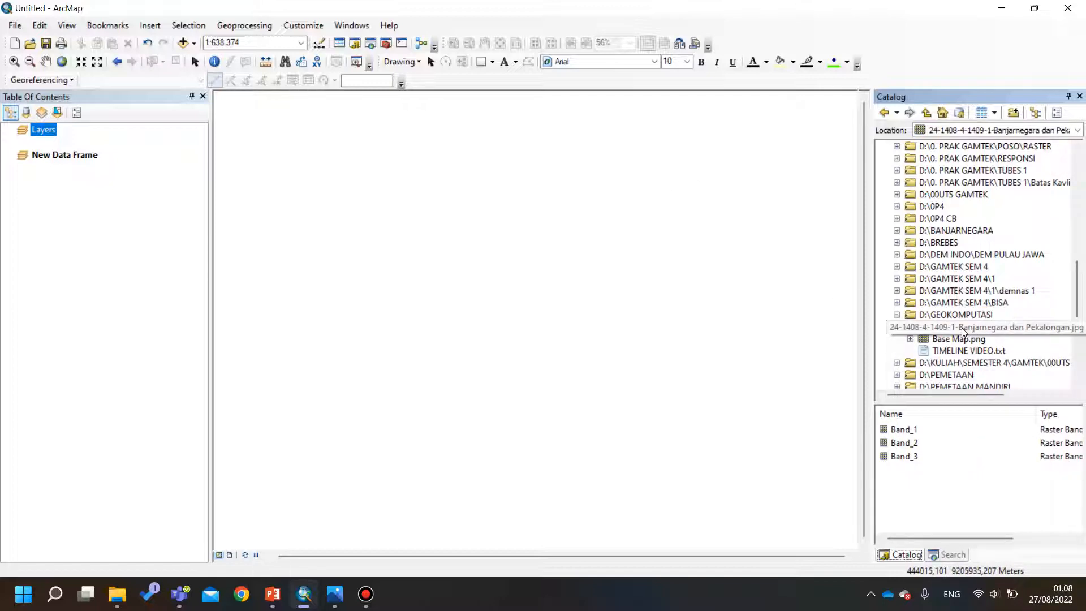
{"action": "left_click_drag", "start_coordinate": [962, 332], "coordinate": [487, 258]}
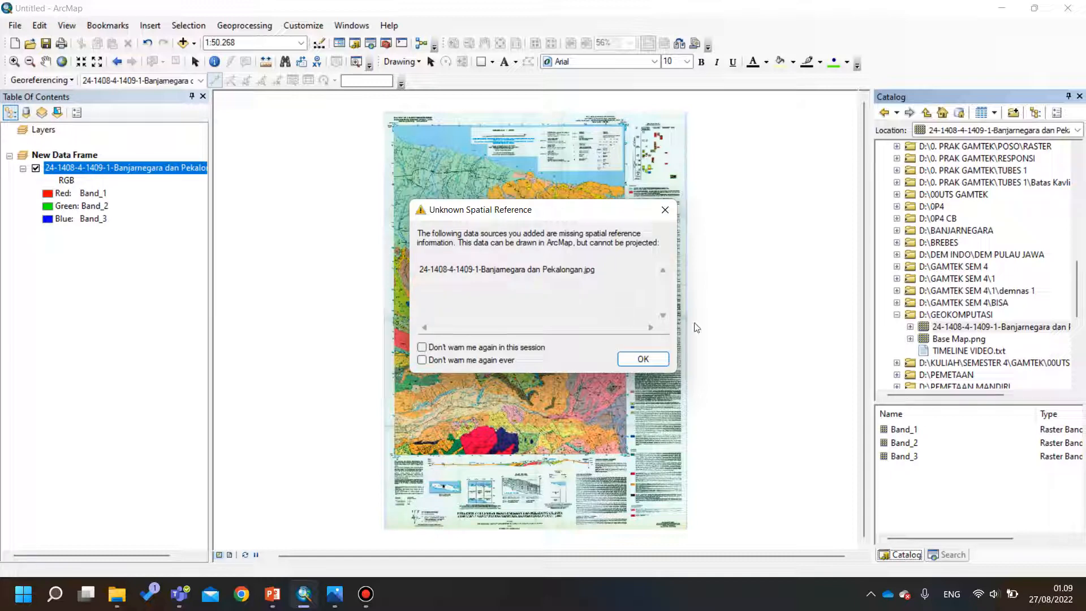
{"action": "left_click", "coordinate": [644, 358]}
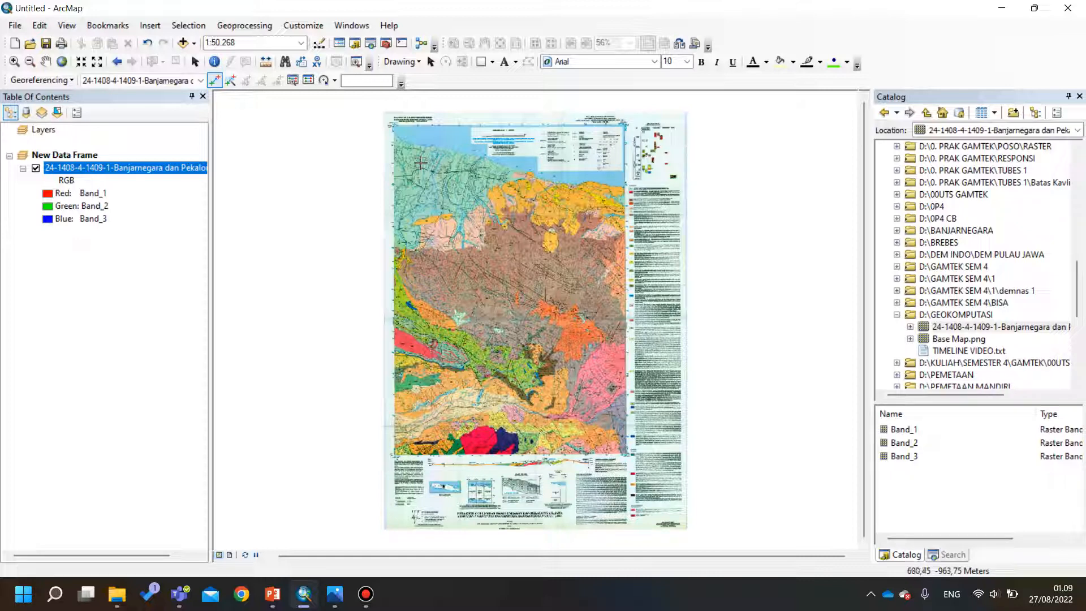
Step: Switch to Photos to check the map area's UTM zone in zona-utm-indonesia.png, and return to ArcMap
{"action": "left_click", "coordinate": [334, 593]}
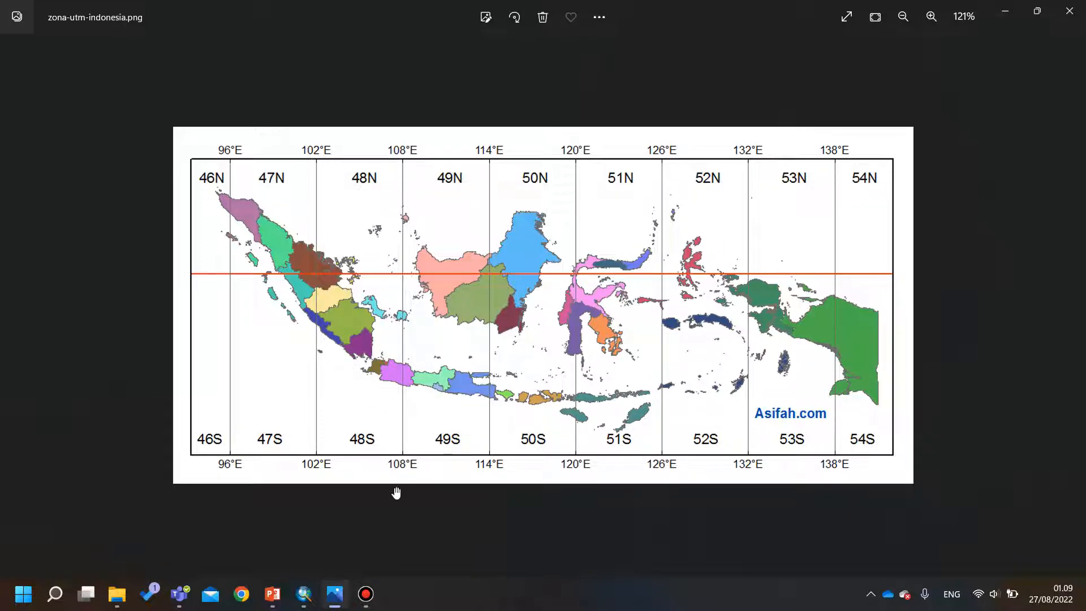
{"action": "left_click", "coordinate": [312, 589]}
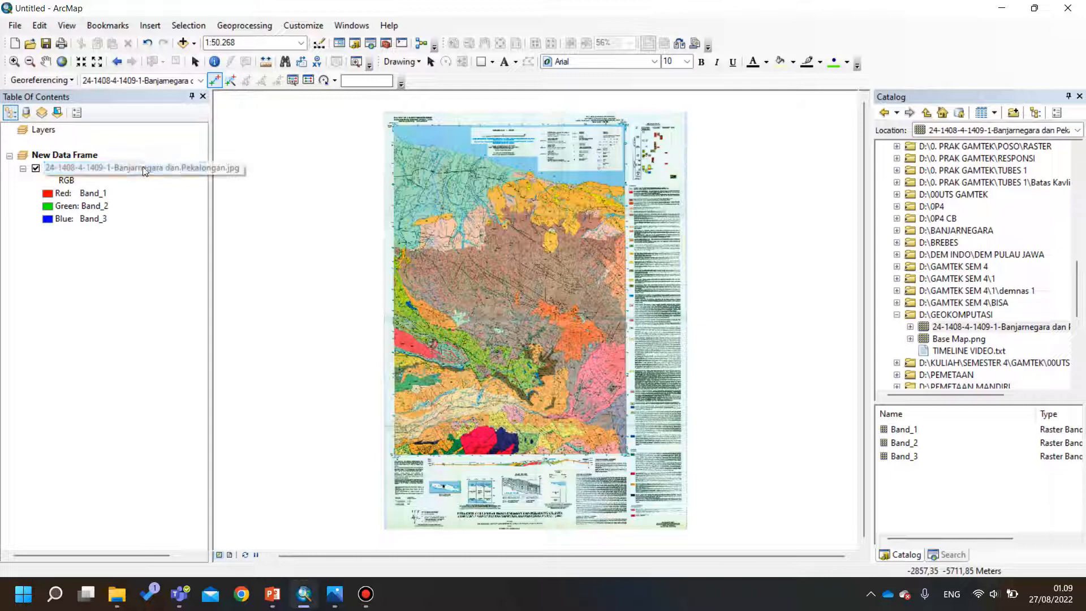
{"action": "left_click", "coordinate": [335, 600]}
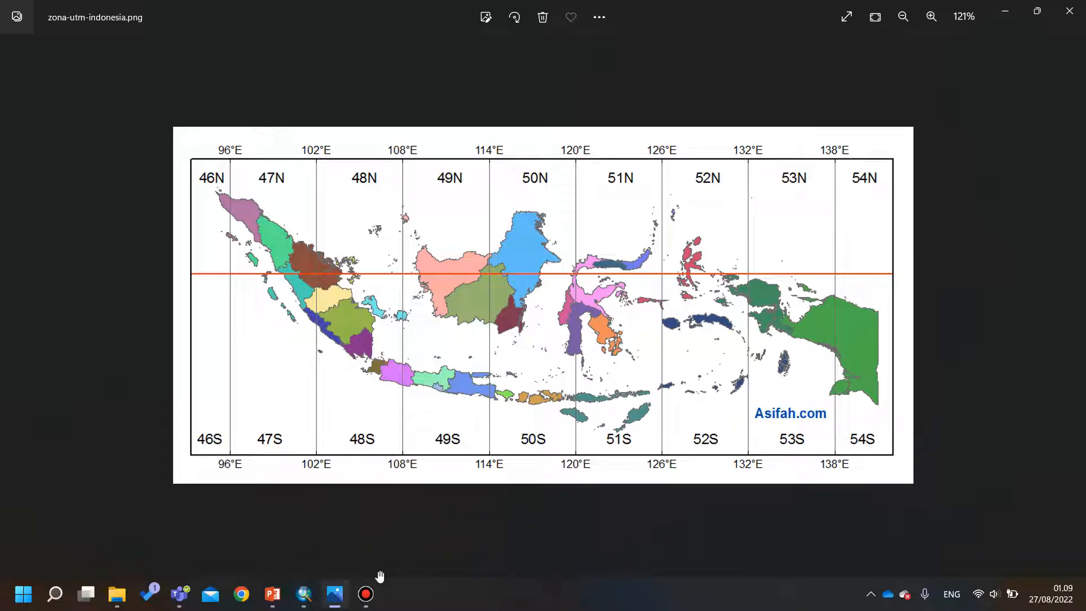
{"action": "left_click", "coordinate": [304, 594]}
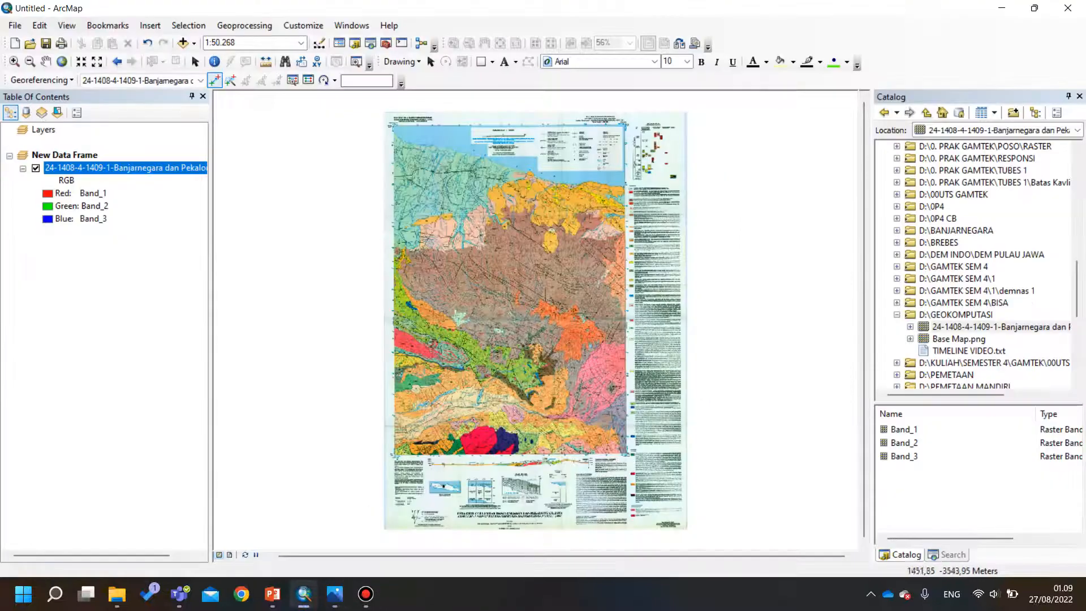
Step: Set the data frame's coordinate system to WGS 1984 UTM Zone 49S from the projected UTM systems for the southern hemisphere
{"action": "right_click", "coordinate": [482, 214]}
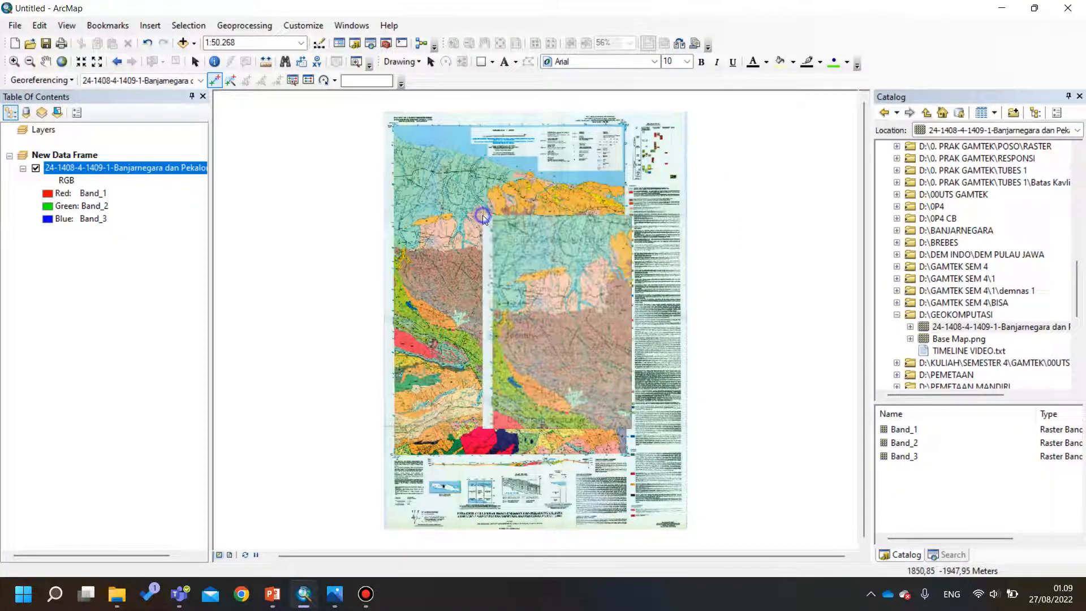
{"action": "left_click", "coordinate": [554, 419]}
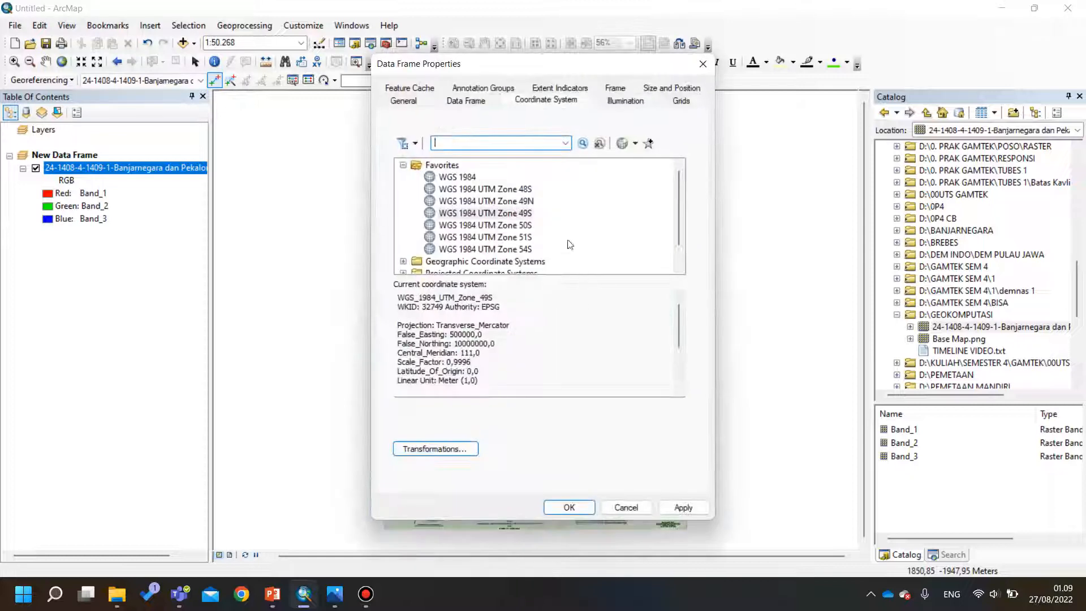
{"action": "left_click", "coordinate": [403, 165]}
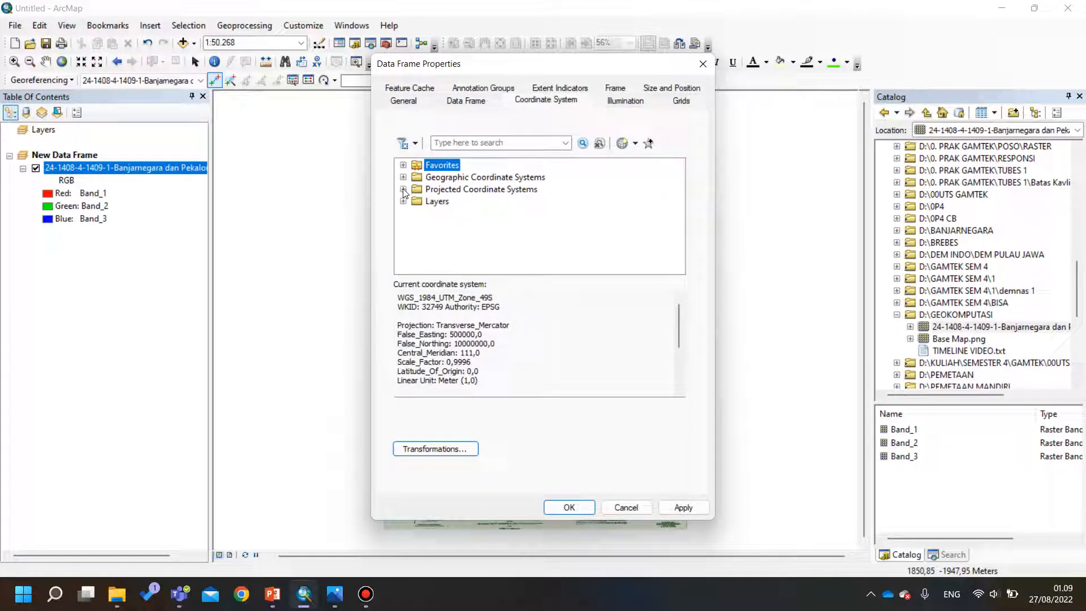
{"action": "left_click", "coordinate": [403, 189]}
{"action": "scroll", "coordinate": [425, 193], "scroll_direction": "down", "scroll_amount": 2}
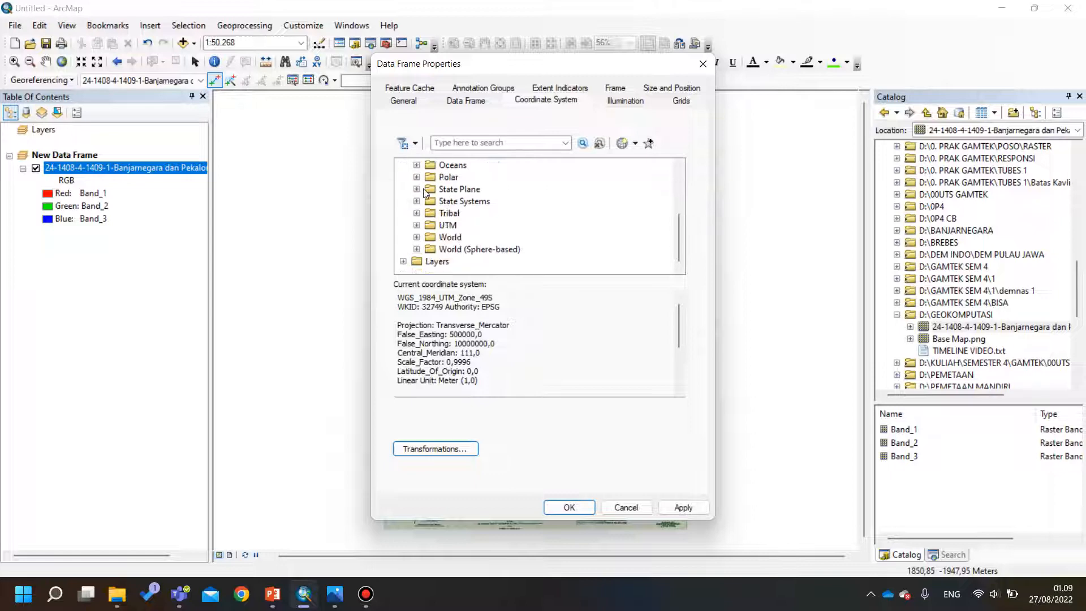
{"action": "left_click", "coordinate": [416, 225]}
{"action": "left_click", "coordinate": [431, 225]}
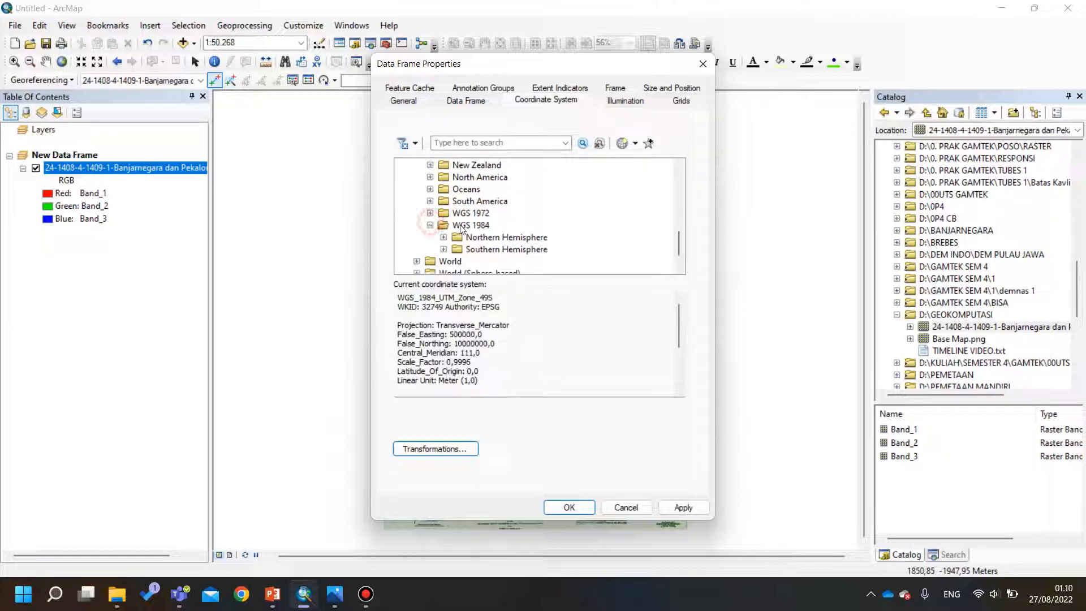
{"action": "left_click", "coordinate": [471, 251]}
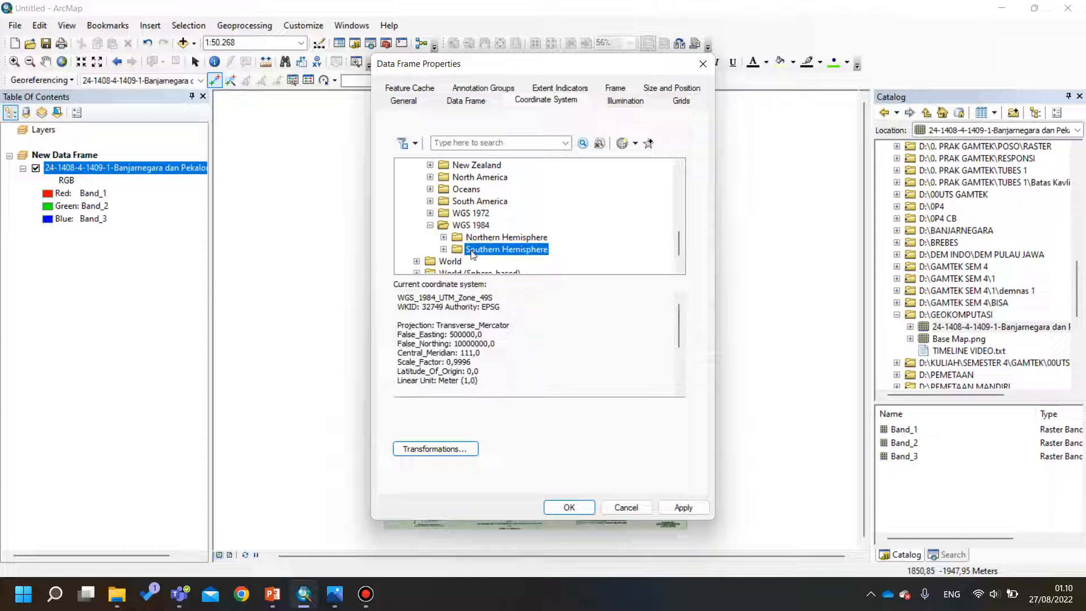
{"action": "left_click", "coordinate": [444, 249]}
{"action": "scroll", "coordinate": [487, 236], "scroll_direction": "down", "scroll_amount": 10}
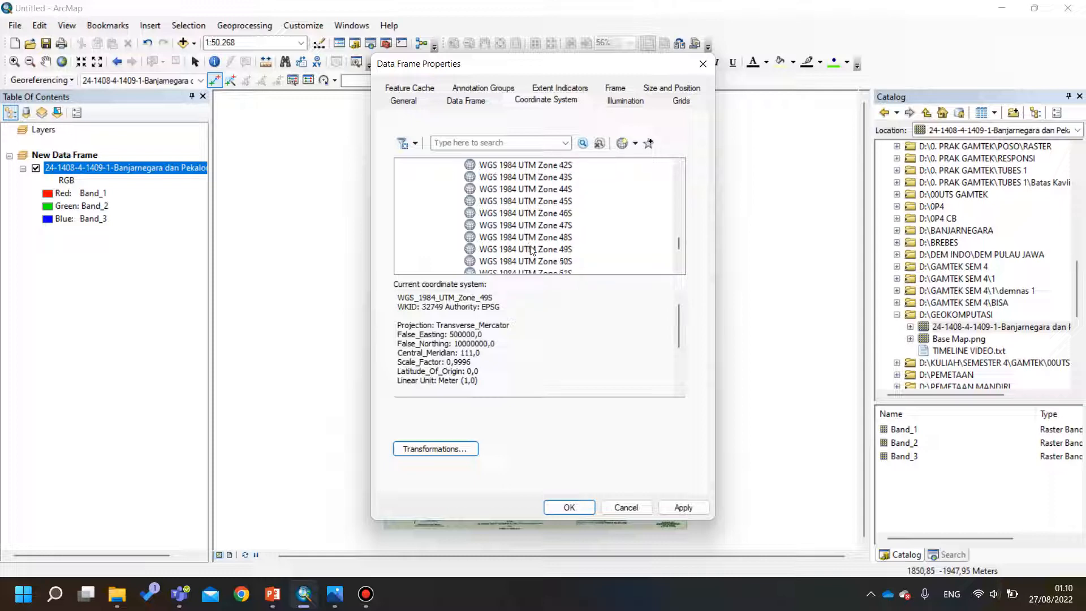
{"action": "left_click", "coordinate": [530, 249]}
{"action": "left_click", "coordinate": [569, 506]}
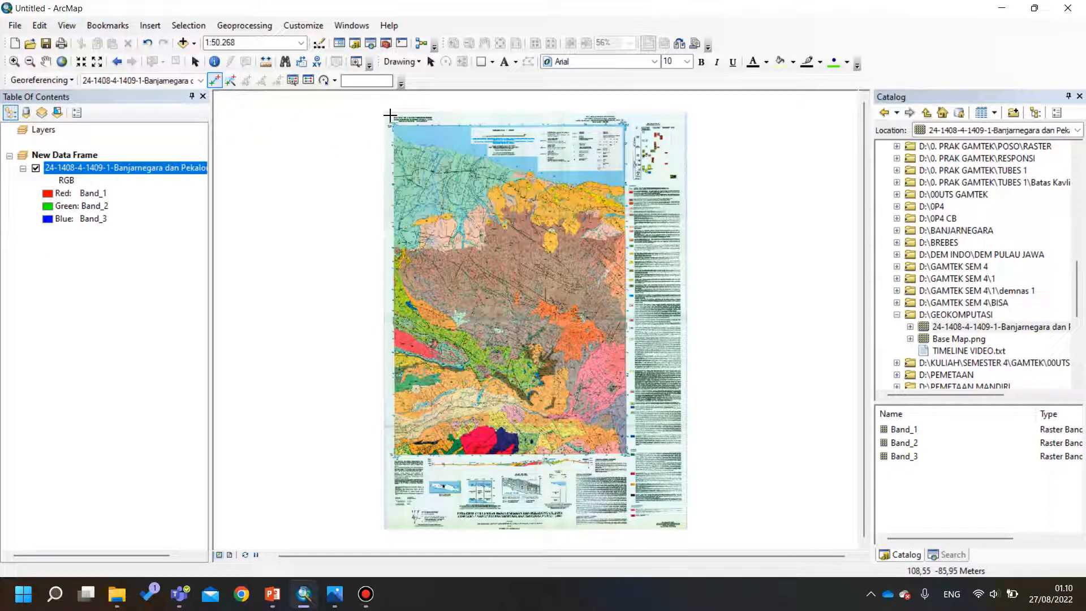
Step: Place the first georeferencing control point on the northwest corner of the map frame
{"action": "scroll", "coordinate": [390, 109], "scroll_direction": "up", "scroll_amount": 3}
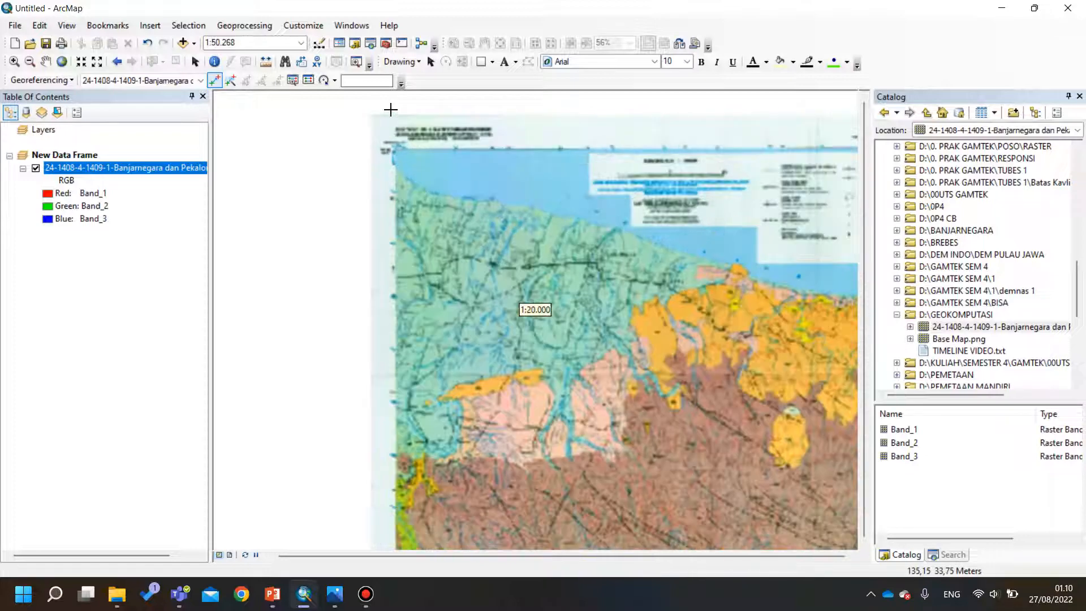
{"action": "scroll", "coordinate": [391, 109], "scroll_direction": "up", "scroll_amount": 3}
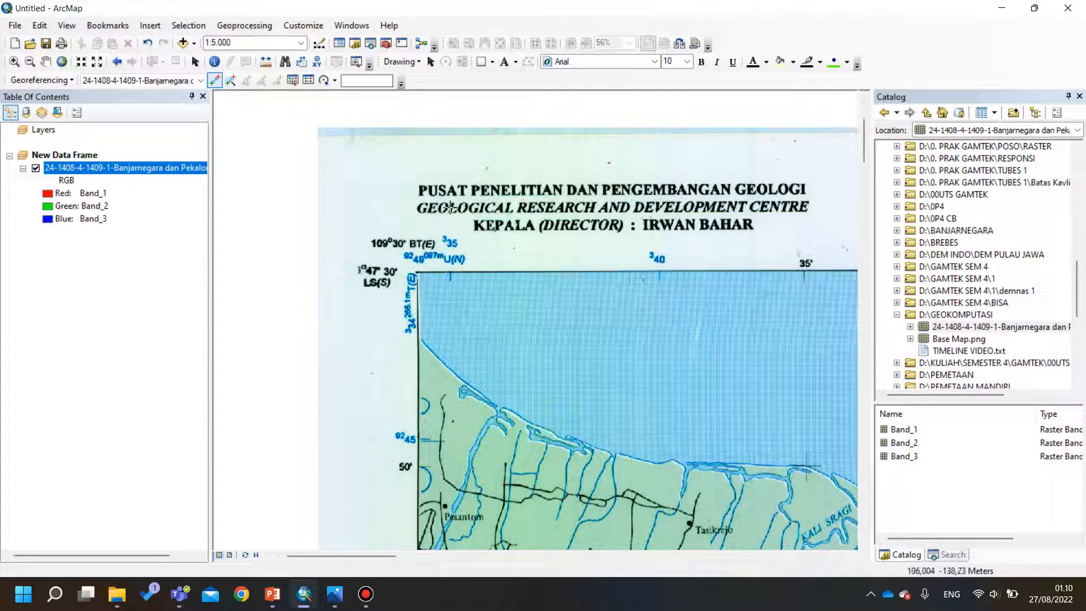
{"action": "scroll", "coordinate": [339, 190], "scroll_direction": "down", "scroll_amount": 4}
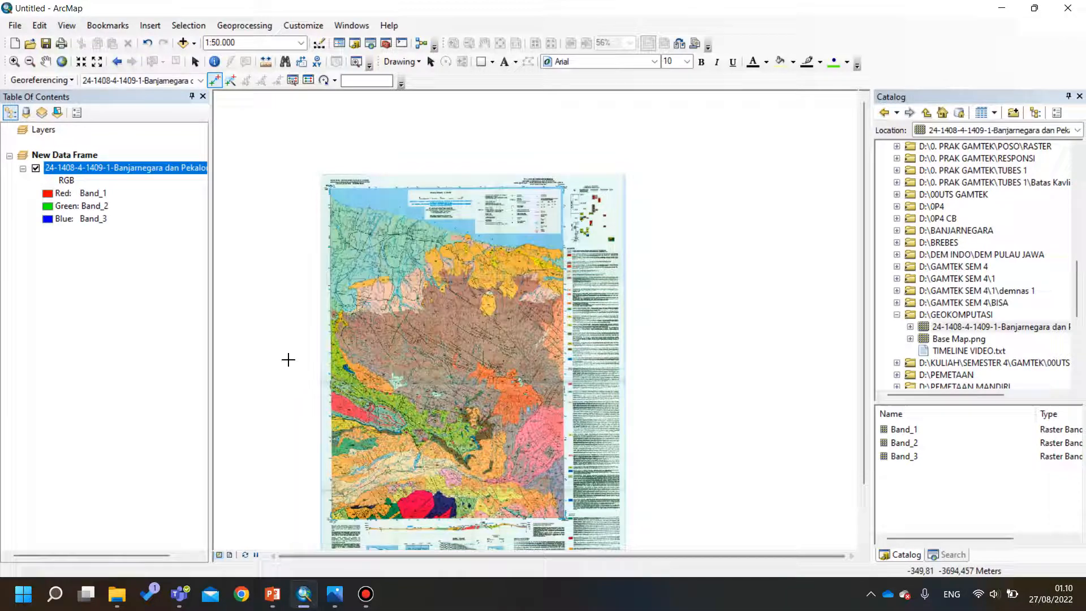
{"action": "scroll", "coordinate": [329, 166], "scroll_direction": "down", "scroll_amount": 1}
{"action": "scroll", "coordinate": [328, 166], "scroll_direction": "down", "scroll_amount": 3}
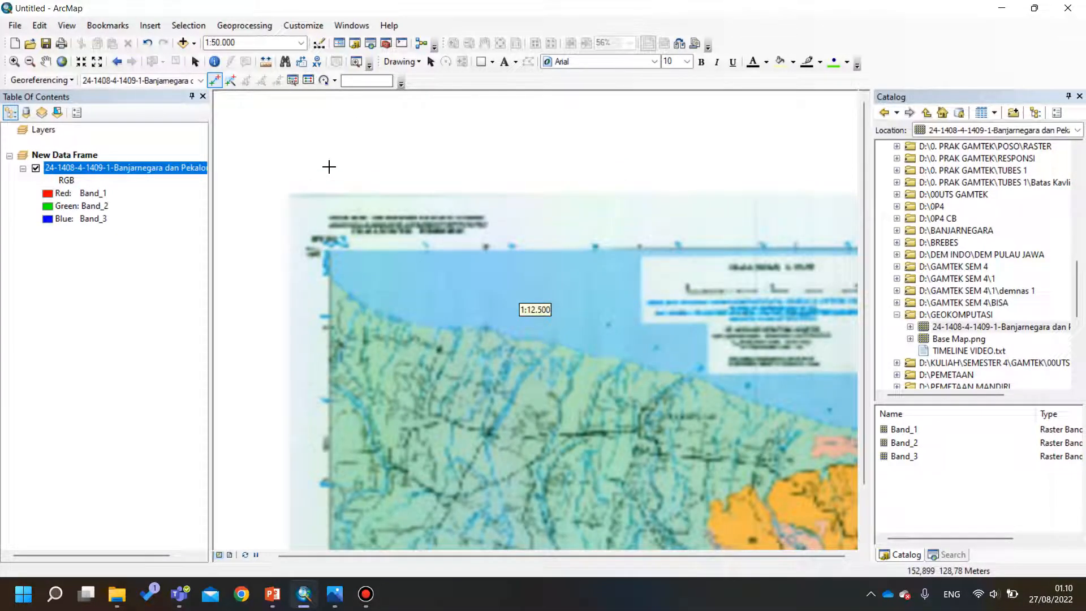
{"action": "left_click", "coordinate": [216, 83]}
{"action": "scroll", "coordinate": [295, 254], "scroll_direction": "down", "scroll_amount": 2}
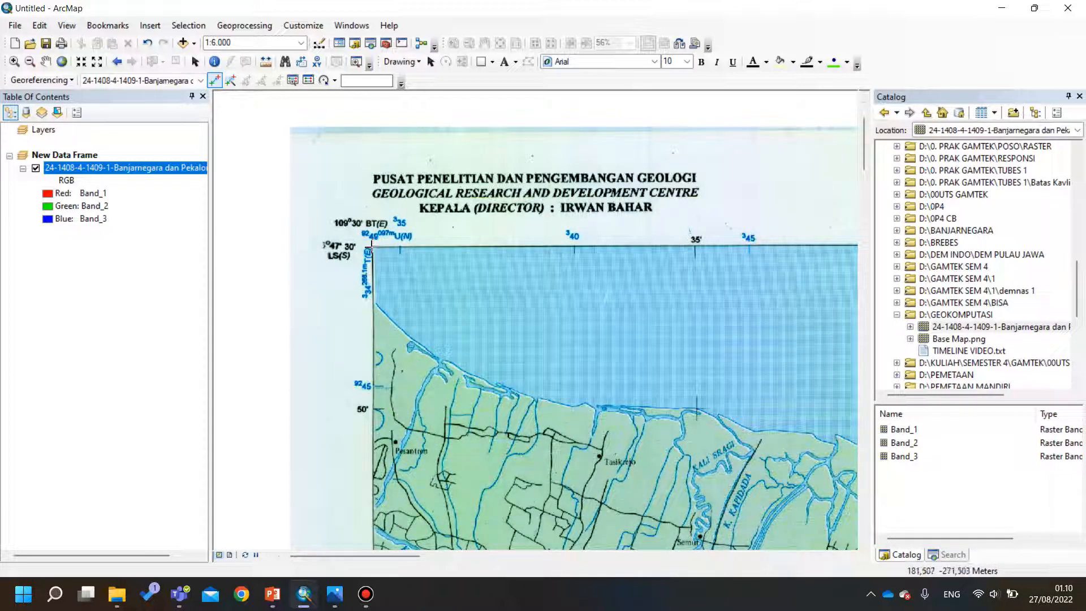
{"action": "left_click", "coordinate": [372, 247]}
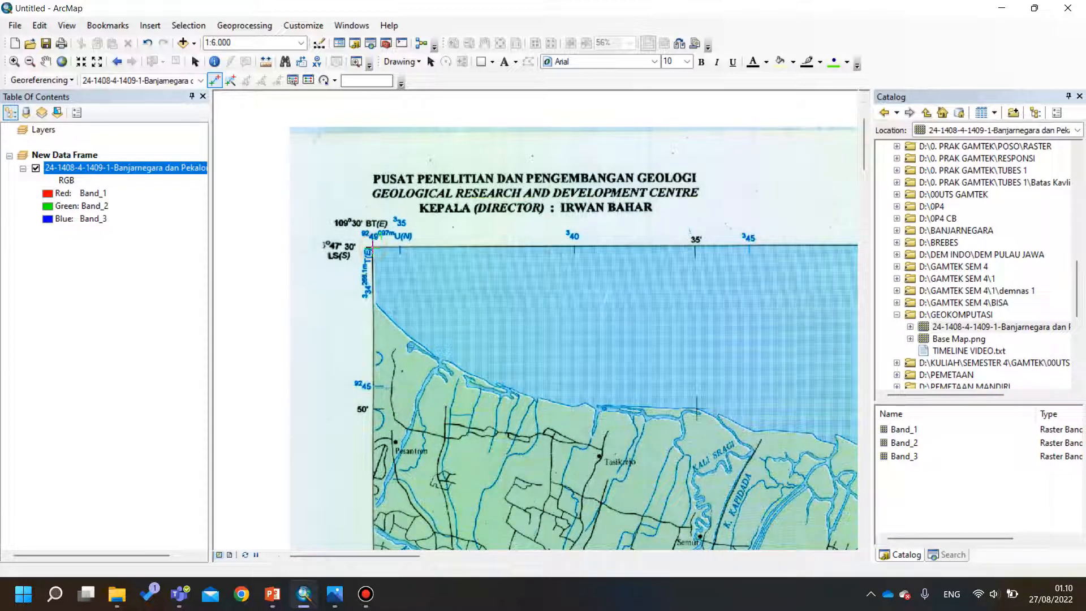
Step: Open DMS coordinate entry for the first control point and set its longitude to 109° 30' 00'' E
{"action": "right_click", "coordinate": [373, 248]}
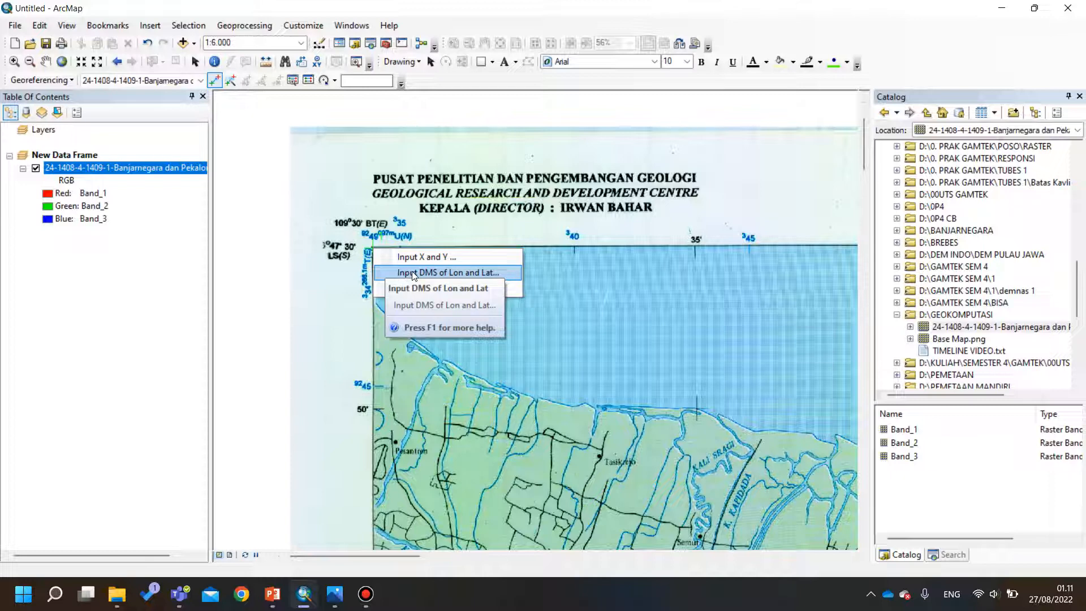
{"action": "left_click", "coordinate": [413, 275]}
{"action": "left_click_drag", "start_coordinate": [458, 243], "coordinate": [438, 316]}
{"action": "double_click", "coordinate": [456, 346]}
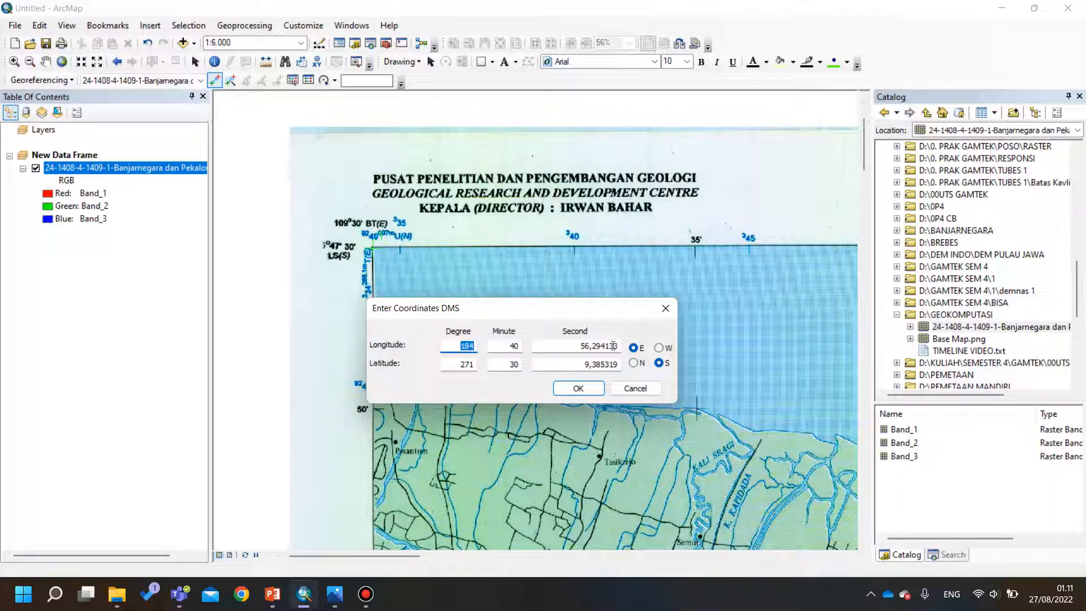
{"action": "type", "text": "109"}
{"action": "double_click", "coordinate": [507, 345]}
{"action": "type", "text": "3"}
{"action": "double_click", "coordinate": [577, 345]}
{"action": "type", "text": "00"}
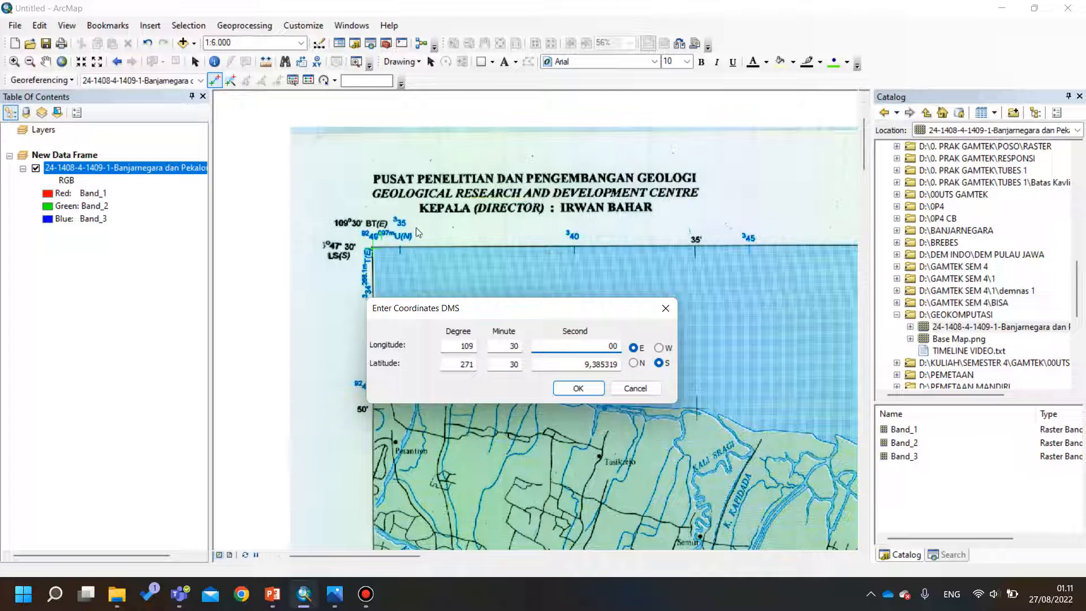
Step: Set the first control point's latitude to 6° 47' 30'' S and accept the coordinates
{"action": "double_click", "coordinate": [449, 364]}
{"action": "type", "text": "6"}
{"action": "double_click", "coordinate": [510, 365]}
{"action": "type", "text": "47"}
{"action": "double_click", "coordinate": [575, 364]}
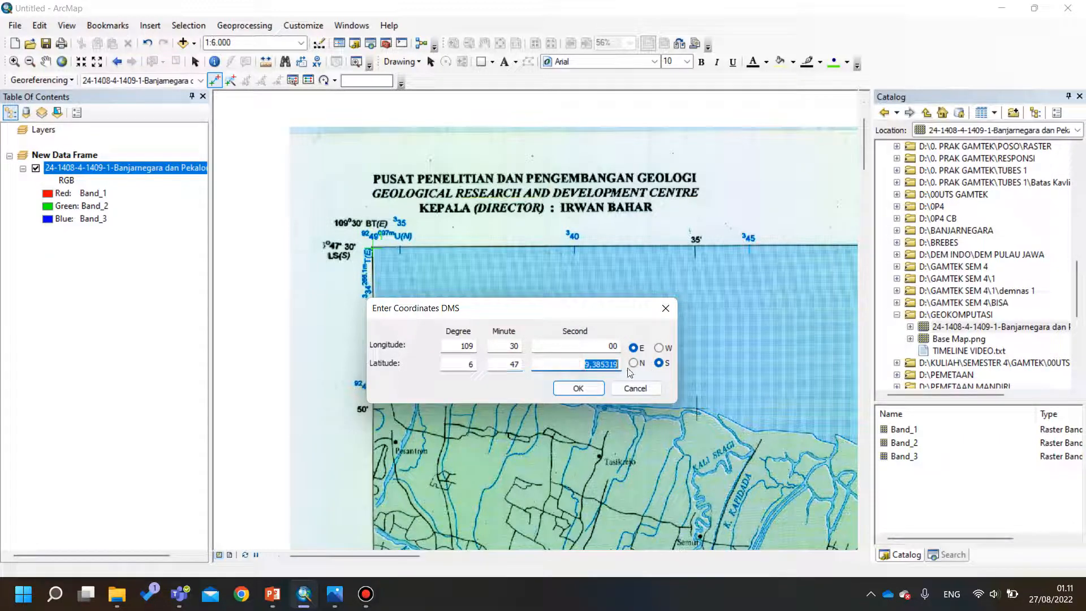
{"action": "type", "text": "30"}
{"action": "left_click", "coordinate": [578, 389]}
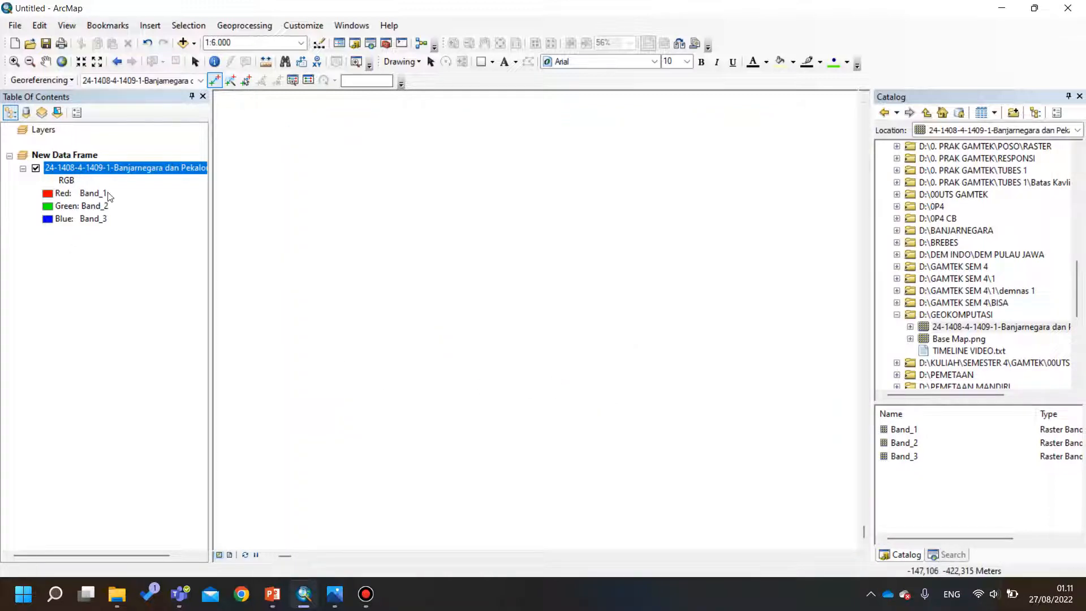
Step: Place a second georeferencing control point on the southeast corner of the map frame
{"action": "right_click", "coordinate": [130, 166]}
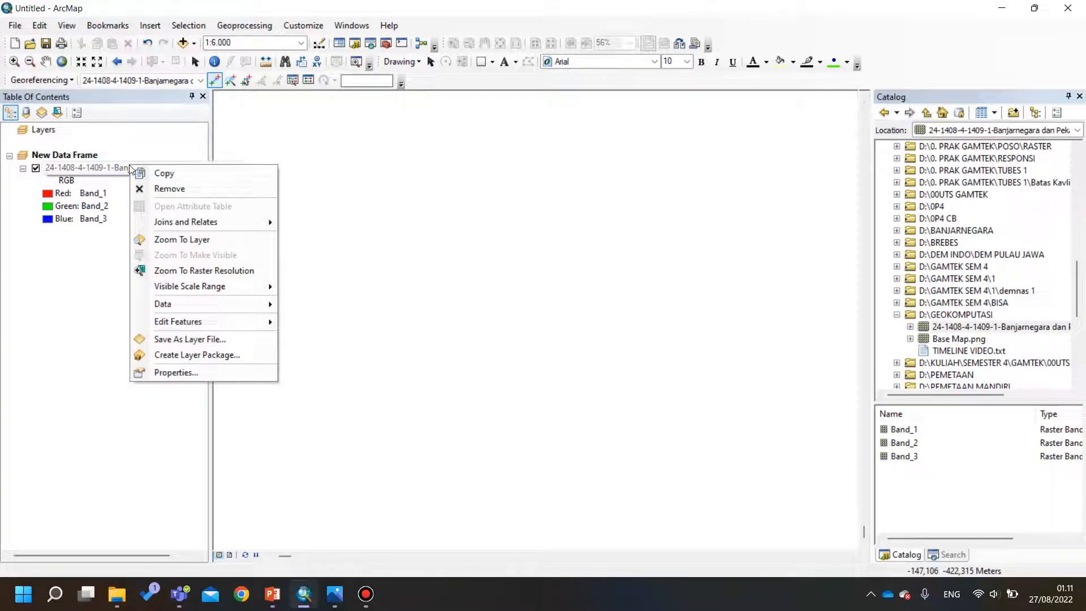
{"action": "left_click", "coordinate": [173, 238]}
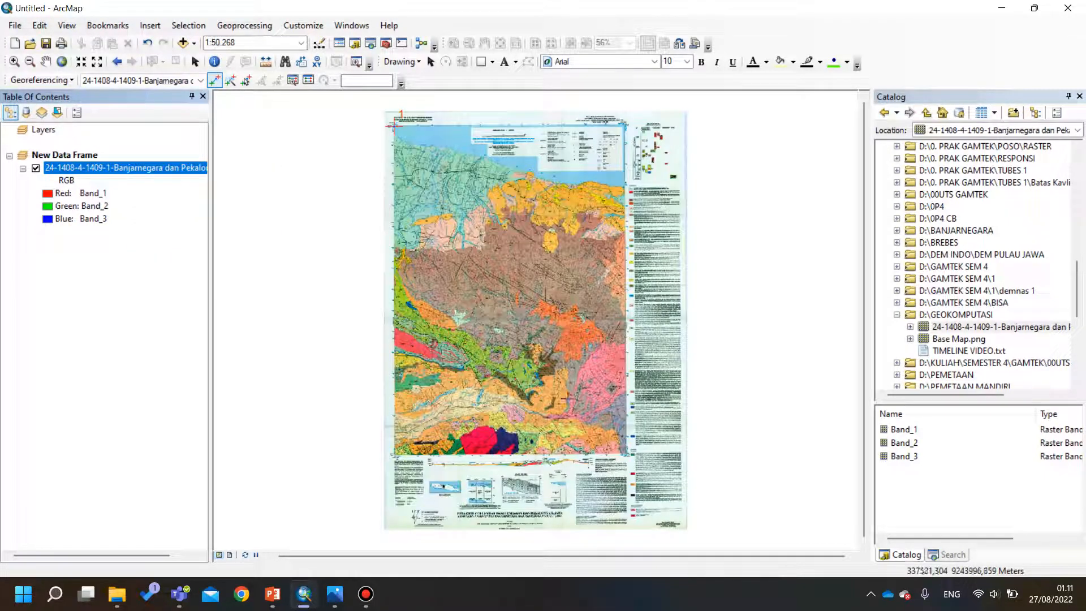
{"action": "scroll", "coordinate": [657, 477], "scroll_direction": "up", "scroll_amount": 2}
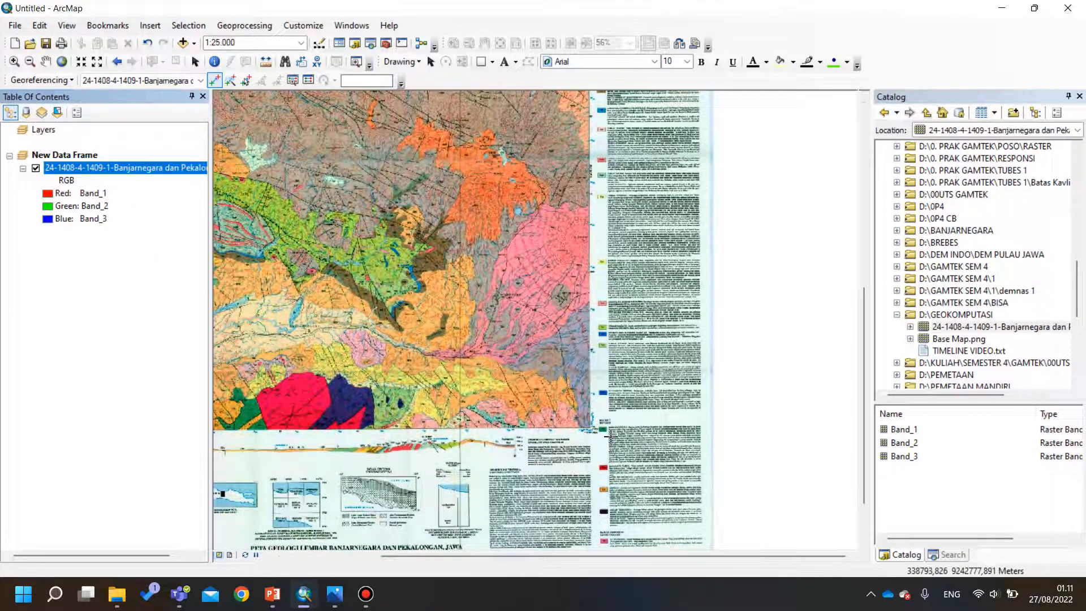
{"action": "scroll", "coordinate": [609, 437], "scroll_direction": "up", "scroll_amount": 2}
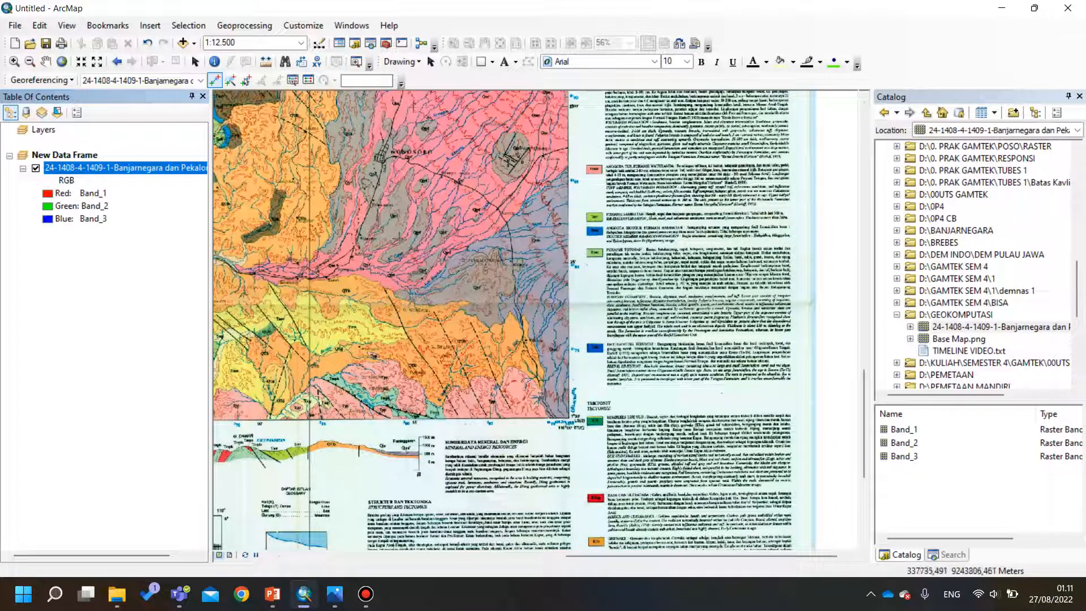
{"action": "scroll", "coordinate": [444, 223], "scroll_direction": "down", "scroll_amount": 2}
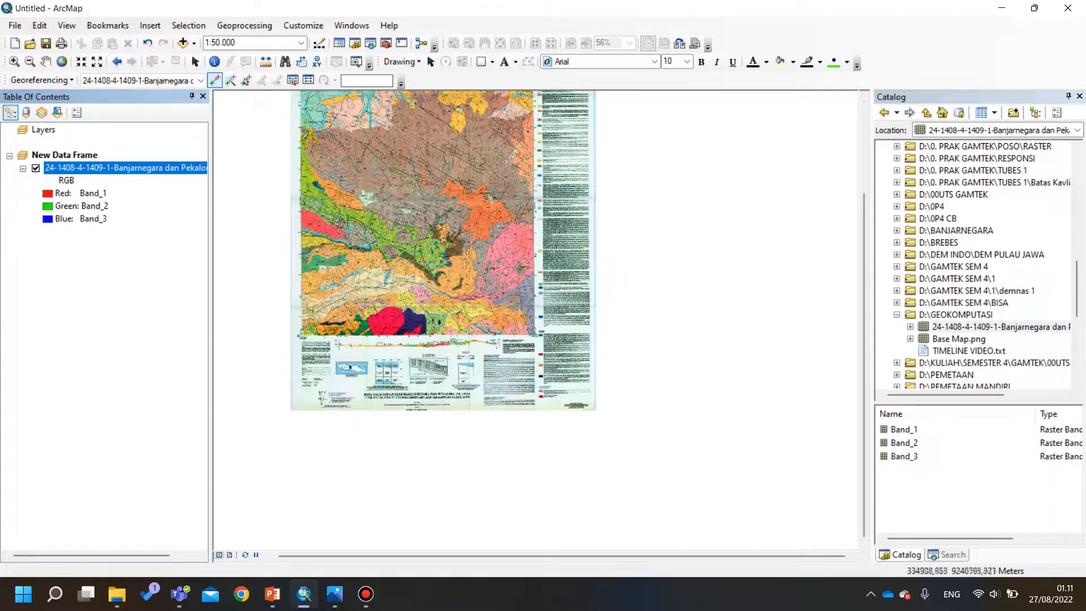
{"action": "scroll", "coordinate": [535, 317], "scroll_direction": "up", "scroll_amount": 2}
{"action": "scroll", "coordinate": [534, 317], "scroll_direction": "up", "scroll_amount": 3}
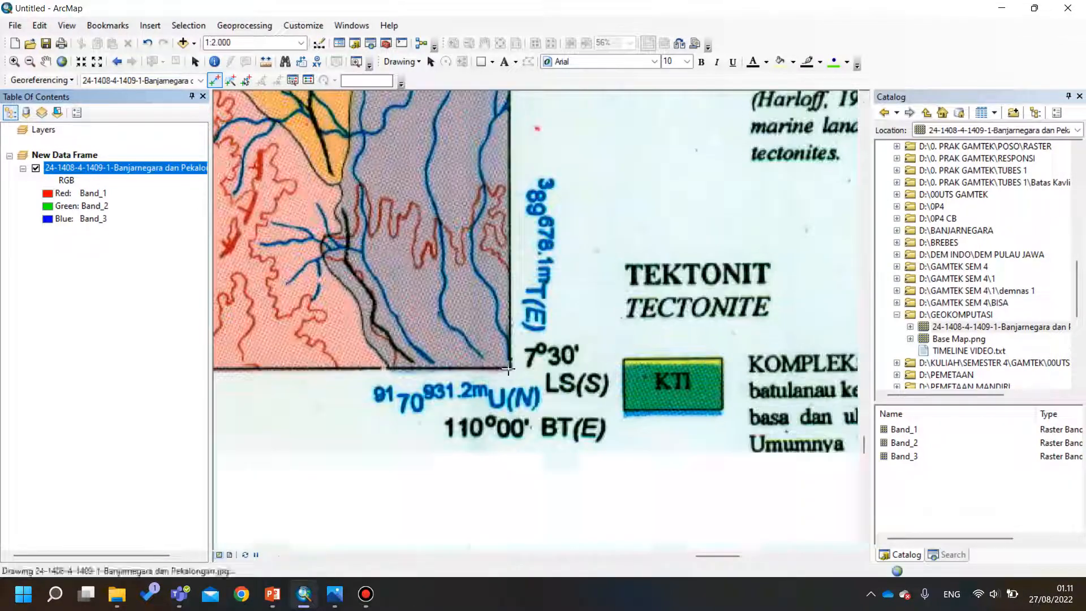
{"action": "left_click", "coordinate": [508, 368]}
{"action": "right_click", "coordinate": [509, 368]}
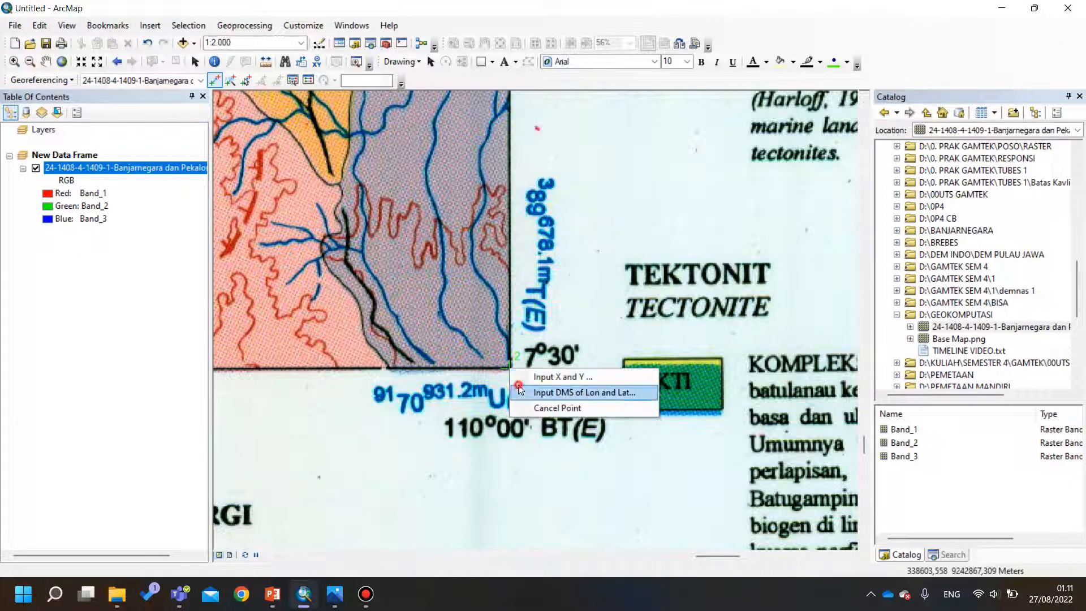
Step: Open DMS coordinate entry for the second control point and set its longitude to 110° 00' 00'' E
{"action": "left_click", "coordinate": [537, 392]}
{"action": "left_click_drag", "start_coordinate": [537, 244], "coordinate": [619, 203]}
{"action": "double_click", "coordinate": [479, 458]}
{"action": "type", "text": "110"}
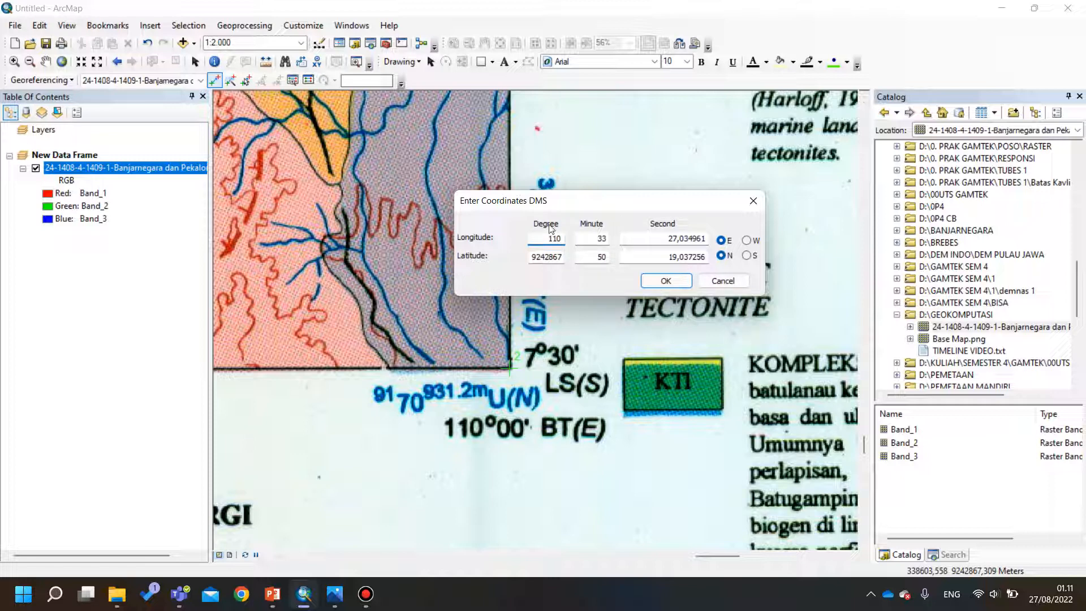
{"action": "double_click", "coordinate": [595, 236]}
{"action": "type", "text": "00"}
{"action": "double_click", "coordinate": [660, 239]}
{"action": "type", "text": "00"}
Step: Set the second control point's latitude to 7° 30' 00'' S and accept the coordinates
{"action": "left_click_drag", "start_coordinate": [656, 201], "coordinate": [652, 130]}
{"action": "double_click", "coordinate": [533, 185]}
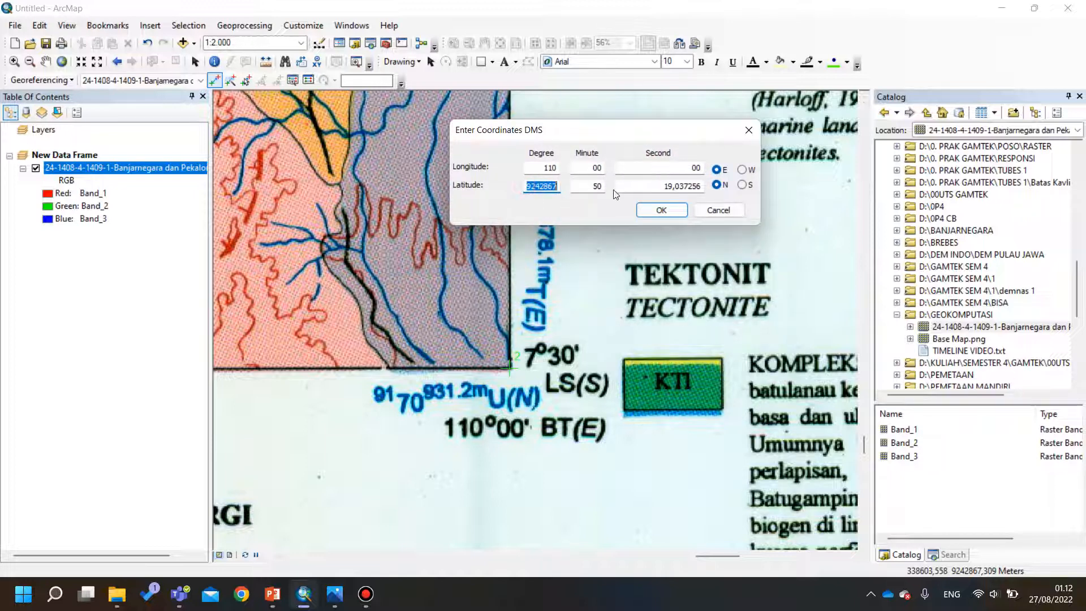
{"action": "type", "text": "7"}
{"action": "double_click", "coordinate": [593, 187]}
{"action": "double_click", "coordinate": [641, 183]}
{"action": "type", "text": "00"}
{"action": "left_click", "coordinate": [742, 185]}
{"action": "left_click", "coordinate": [661, 211]}
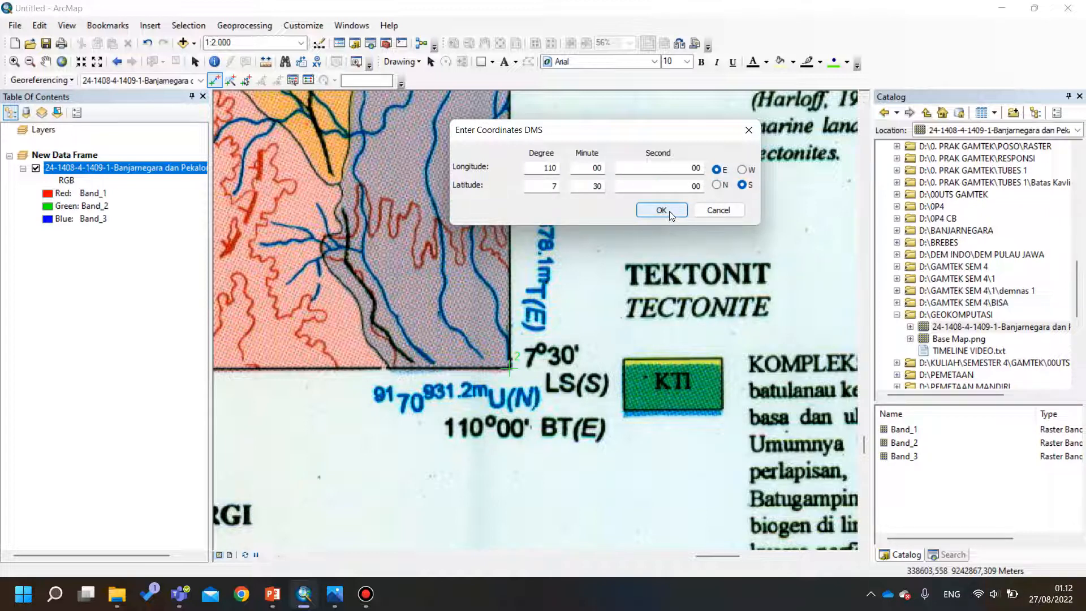
Step: Delete link 2, the southeast corner control point, from the link table and close the table
{"action": "right_click", "coordinate": [105, 166]}
{"action": "left_click", "coordinate": [152, 246]}
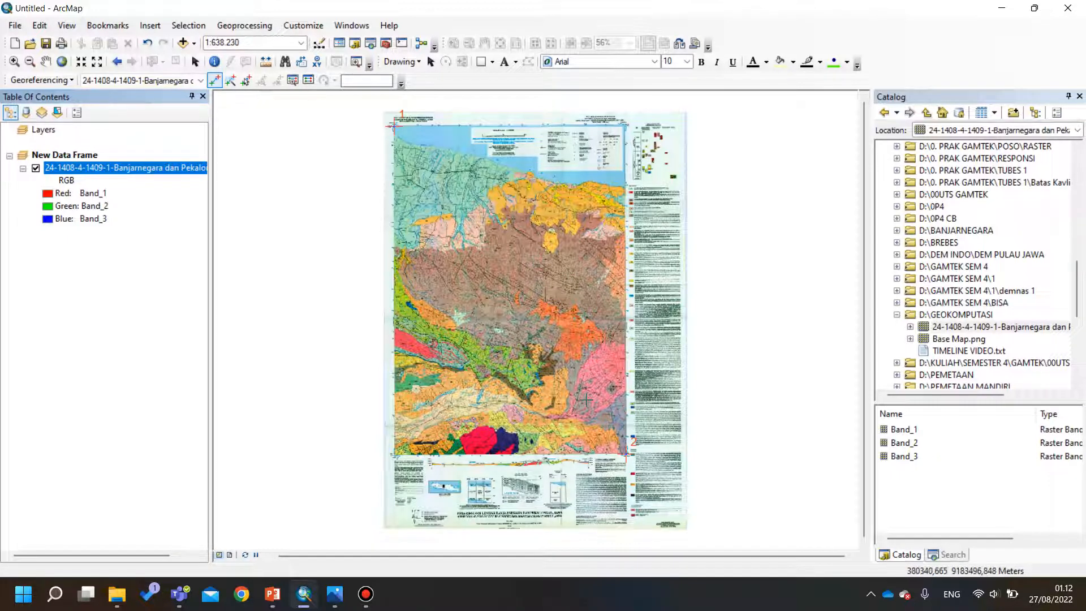
{"action": "left_click", "coordinate": [308, 80]}
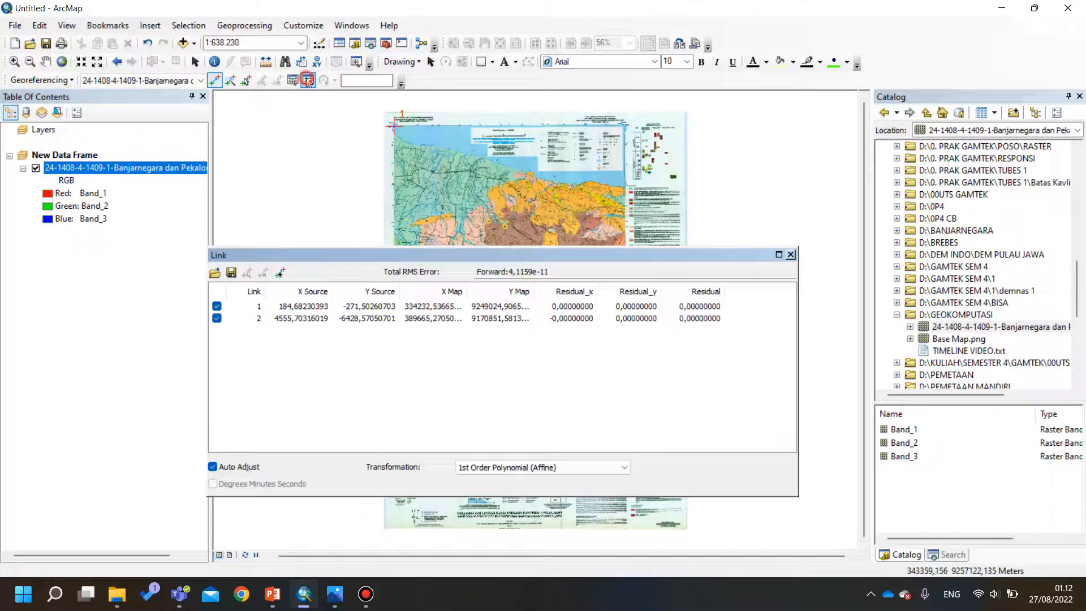
{"action": "left_click", "coordinate": [381, 323]}
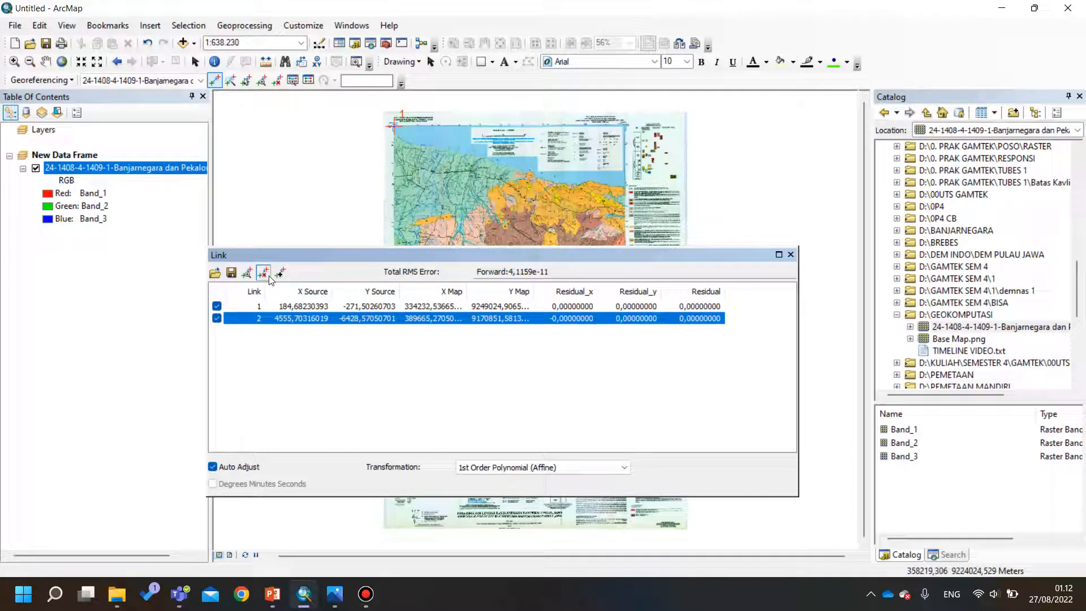
{"action": "left_click", "coordinate": [263, 273]}
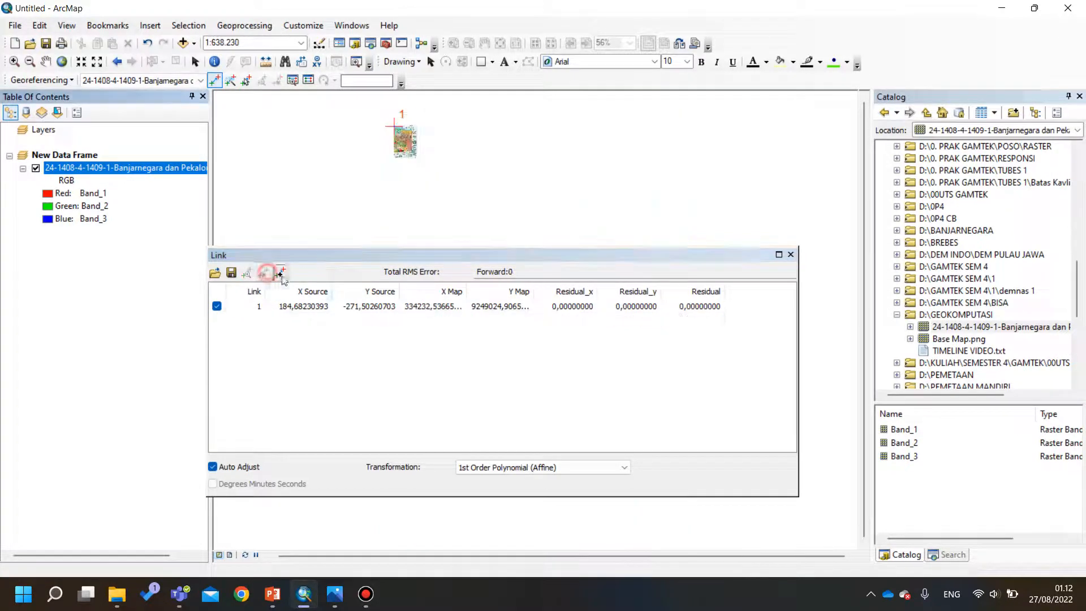
{"action": "left_click", "coordinate": [779, 255]}
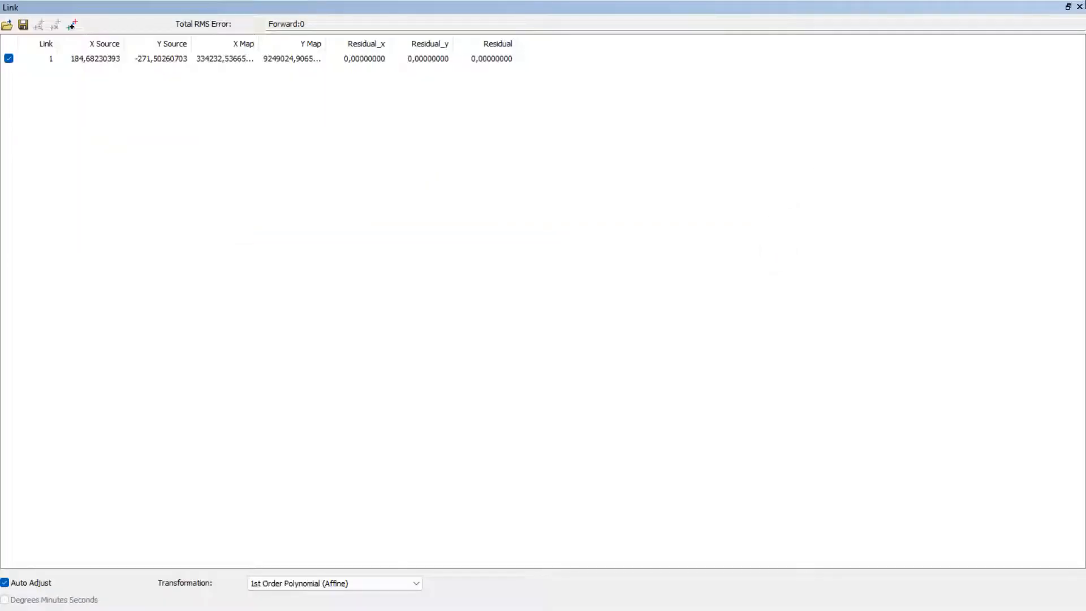
{"action": "left_click", "coordinate": [1079, 6]}
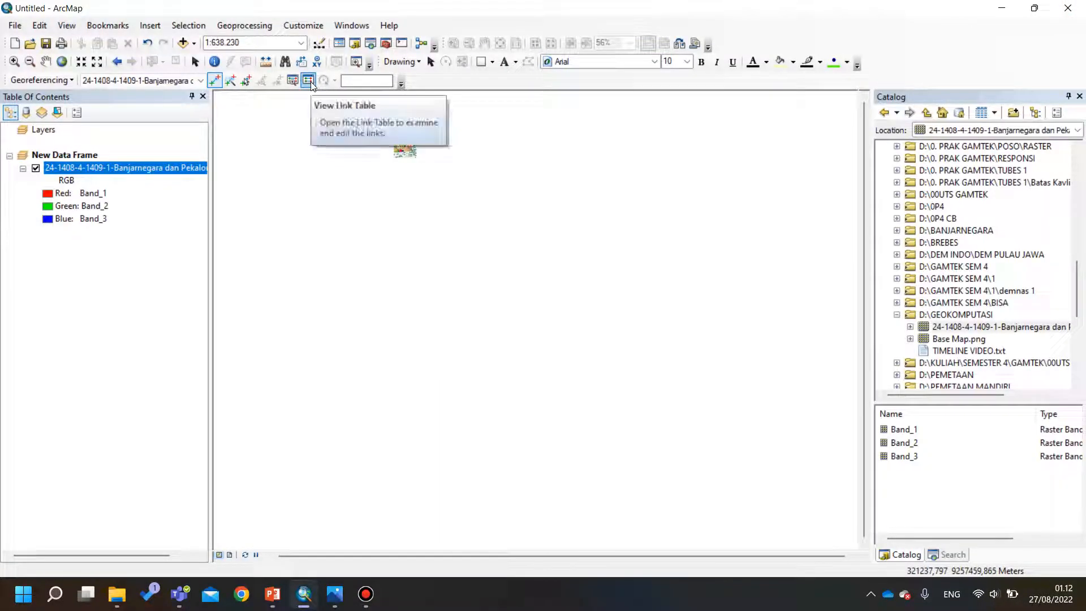
Step: Place the second georeferencing control point on the map frame's southeast corner and open its DMS coordinate entry
{"action": "scroll", "coordinate": [404, 138], "scroll_direction": "down", "scroll_amount": 5}
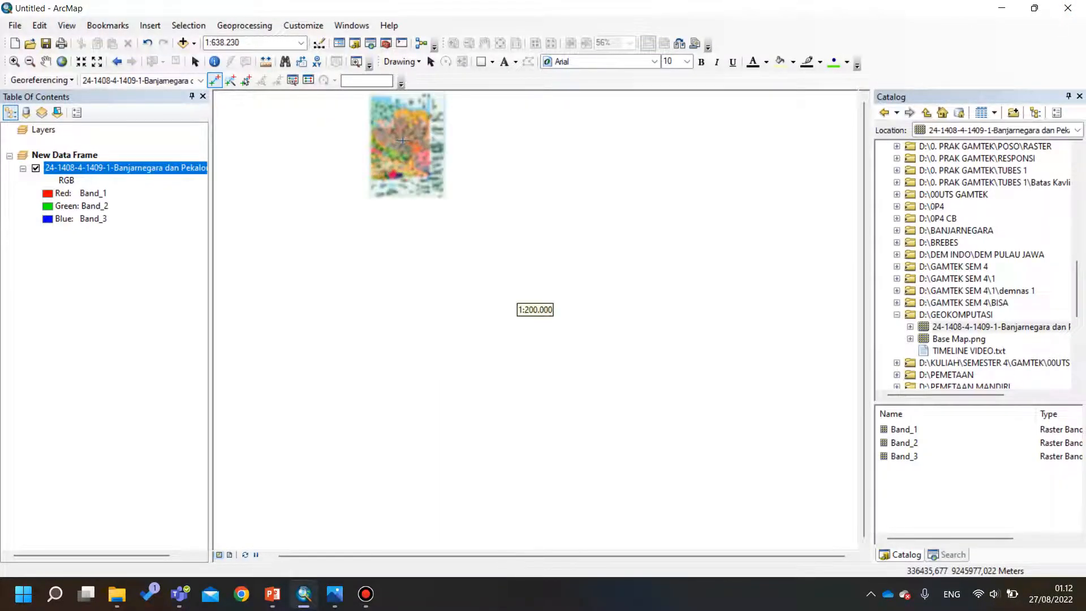
{"action": "scroll", "coordinate": [554, 192], "scroll_direction": "down", "scroll_amount": 5}
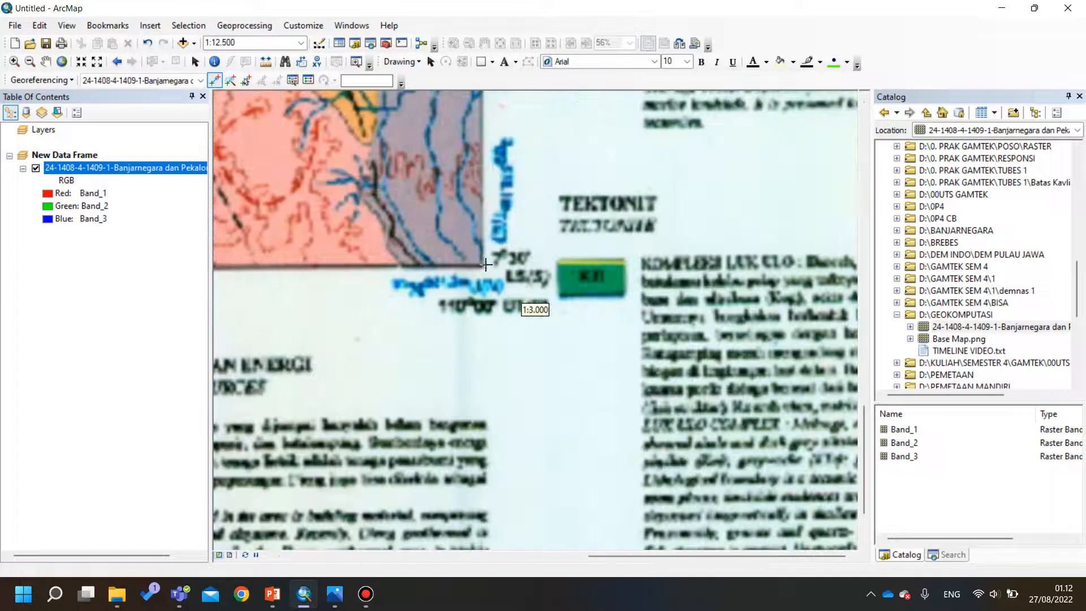
{"action": "right_click", "coordinate": [486, 271]}
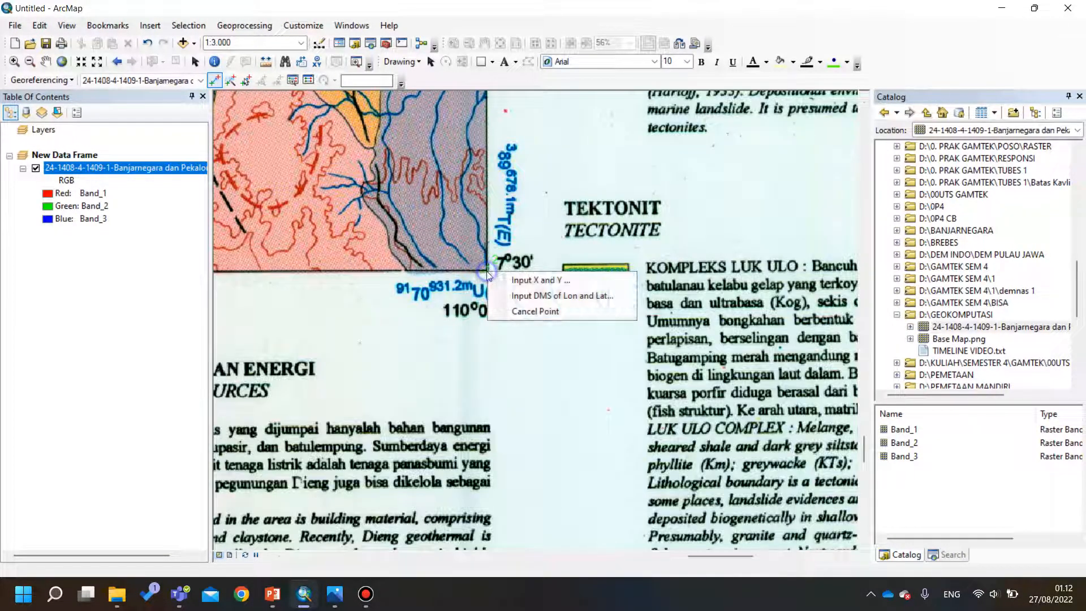
{"action": "left_click", "coordinate": [514, 294]}
Step: Set the second control point's longitude to 110° 30' 00'' E
{"action": "double_click", "coordinate": [487, 386]}
{"action": "type", "text": "110"}
{"action": "key", "text": "Tab"}
{"action": "type", "text": "30"}
{"action": "key", "text": "Tab"}
{"action": "type", "text": "00"}
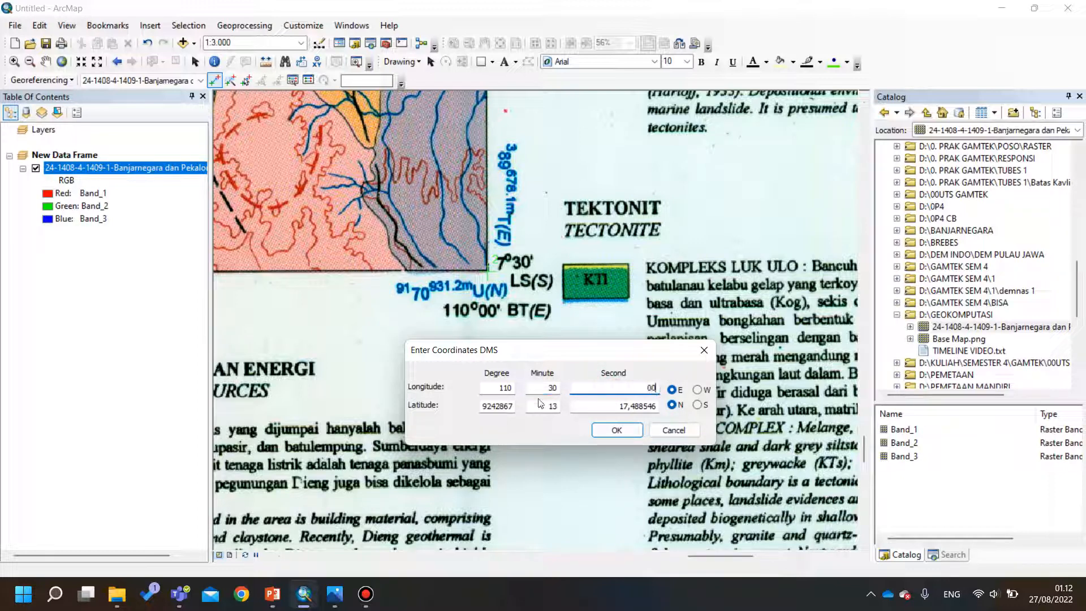
Step: Set the second control point's latitude to 7° 30' 00'' S, accept the coordinates and show the full extent of the map layer
{"action": "double_click", "coordinate": [483, 407]}
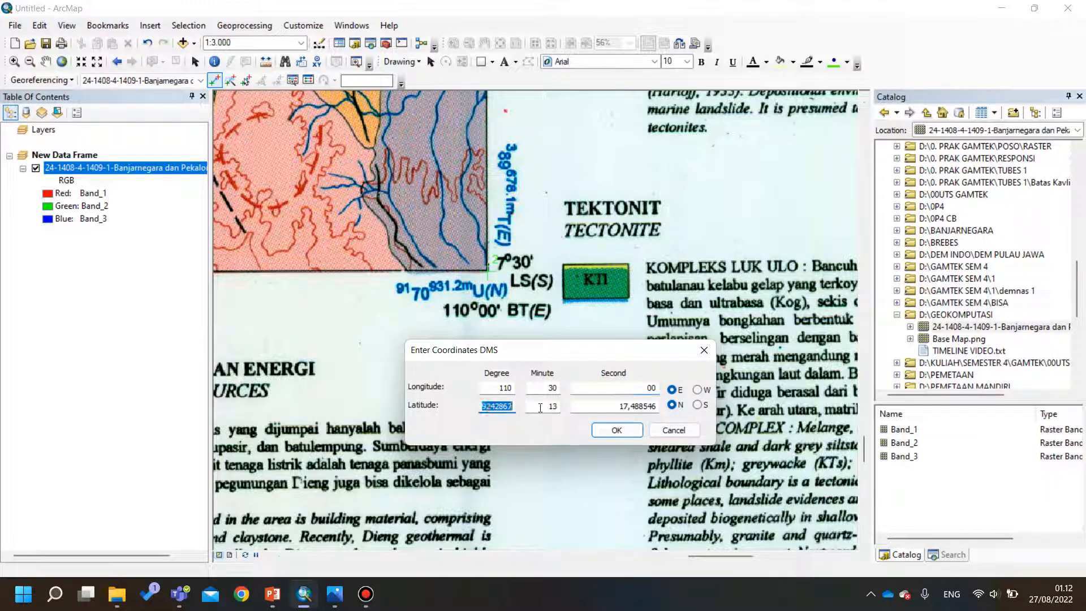
{"action": "type", "text": "7"}
{"action": "double_click", "coordinate": [528, 405]}
{"action": "type", "text": "3"}
{"action": "double_click", "coordinate": [604, 405]}
{"action": "type", "text": "00"}
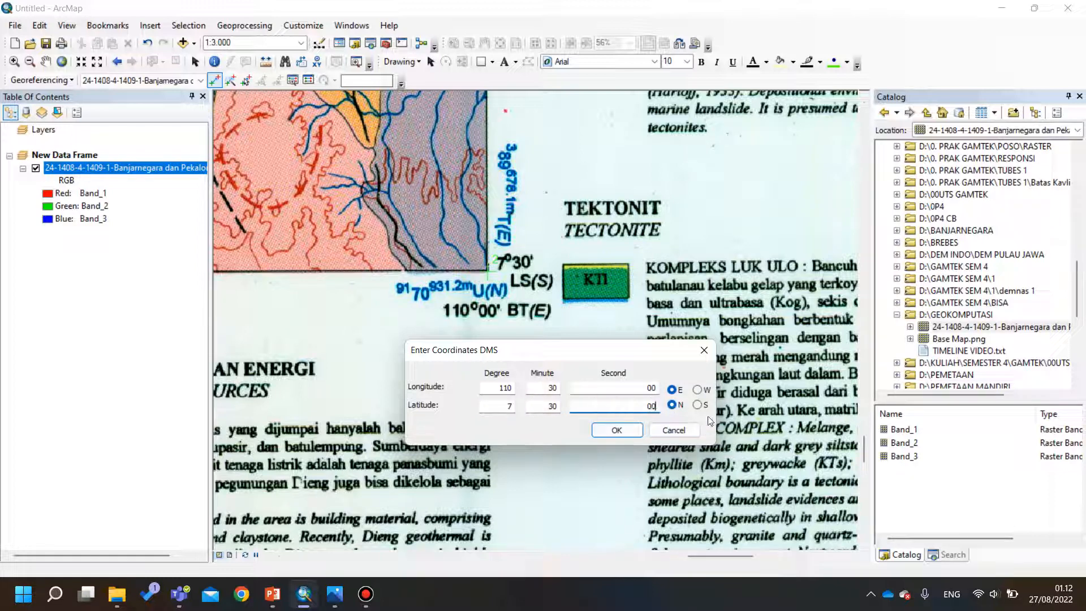
{"action": "left_click", "coordinate": [698, 405]}
{"action": "left_click", "coordinate": [616, 429]}
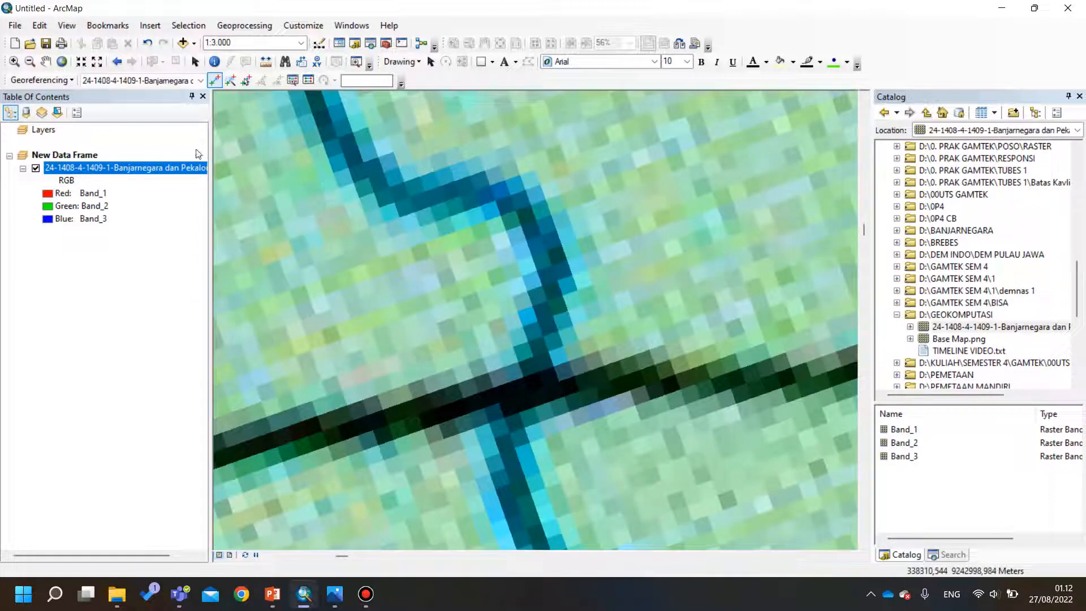
{"action": "right_click", "coordinate": [163, 174]}
{"action": "left_click", "coordinate": [243, 245]}
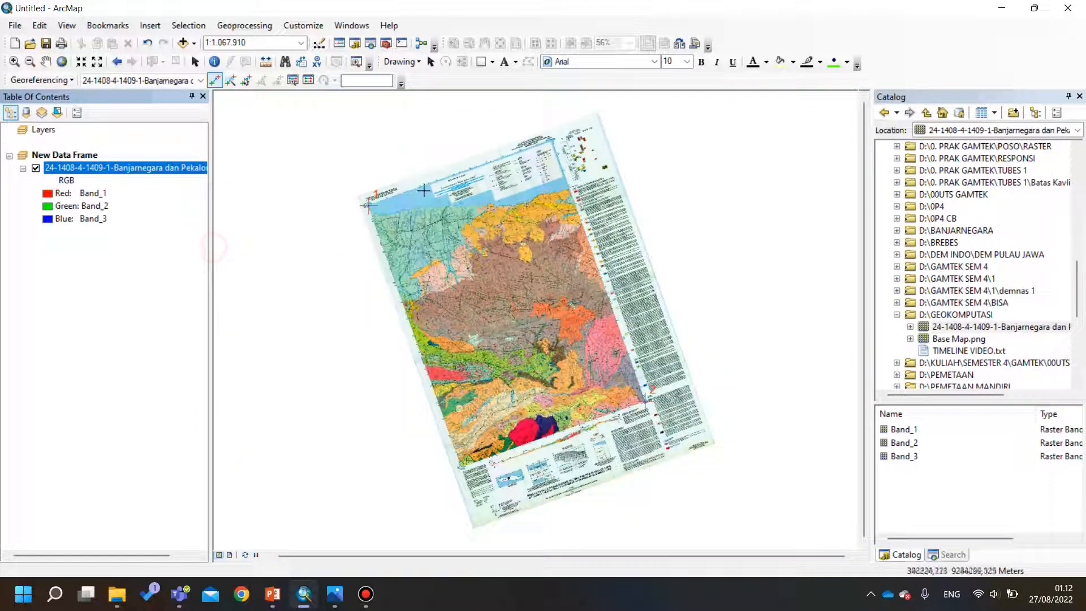
Step: Delete link 2, the southeast corner control point, from the link table and auto-hide the docked table
{"action": "left_click", "coordinate": [308, 80]}
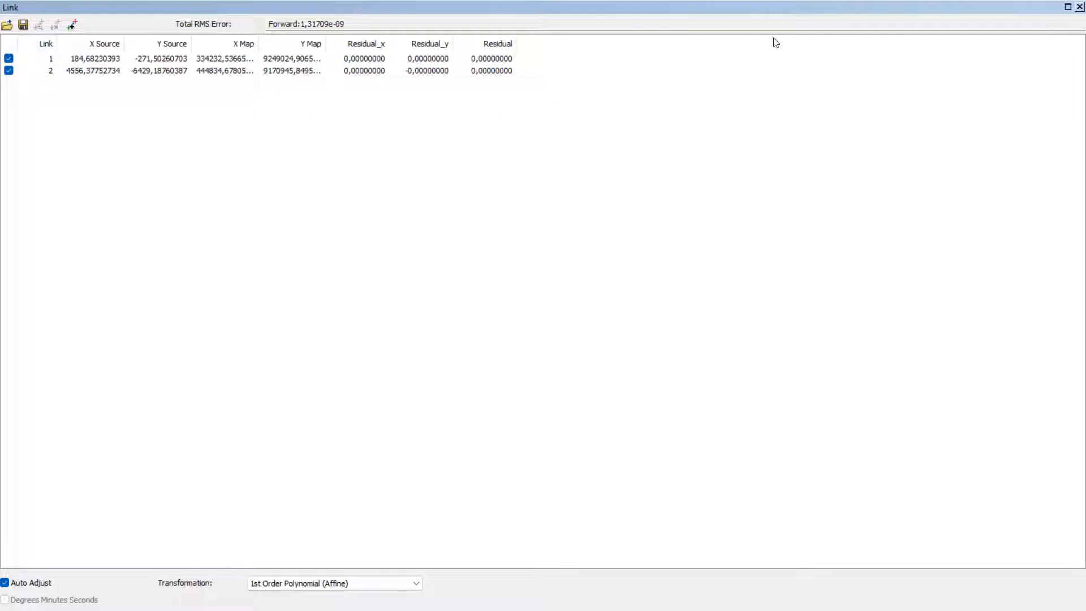
{"action": "left_click", "coordinate": [1067, 7]}
{"action": "double_click", "coordinate": [807, 8]}
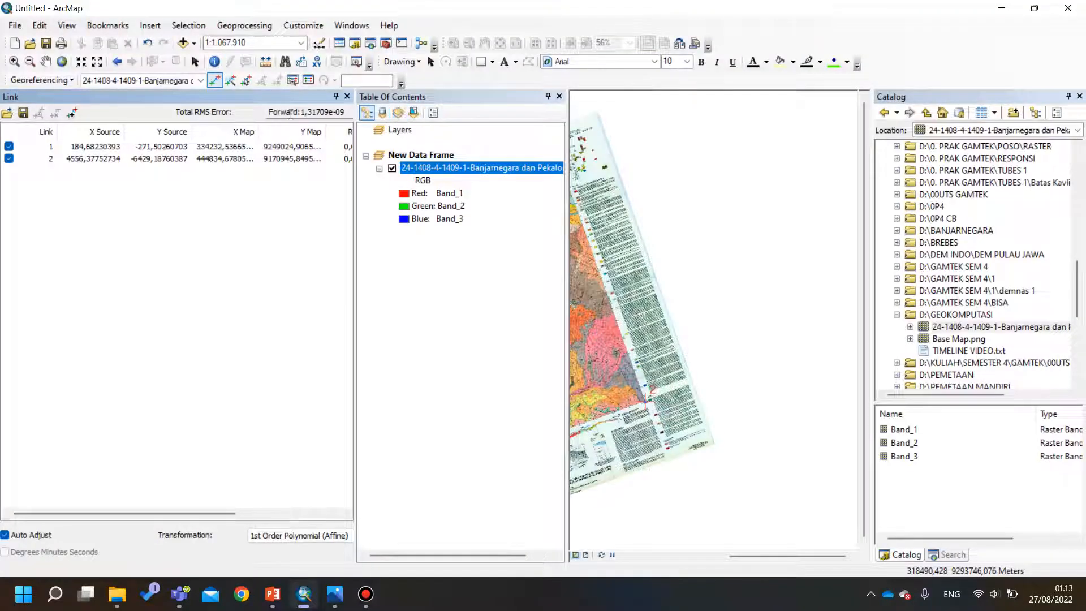
{"action": "left_click_drag", "start_coordinate": [275, 102], "coordinate": [485, 122]}
{"action": "left_click_drag", "start_coordinate": [645, 137], "coordinate": [644, 127]}
{"action": "left_click", "coordinate": [141, 160]}
{"action": "left_click", "coordinate": [72, 112]}
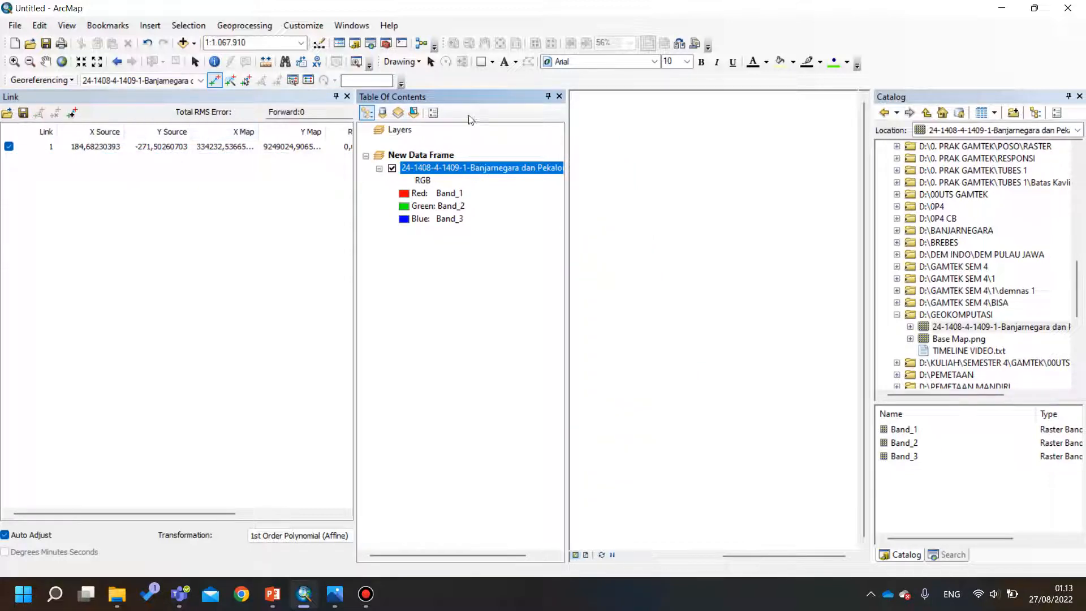
{"action": "left_click", "coordinate": [336, 96]}
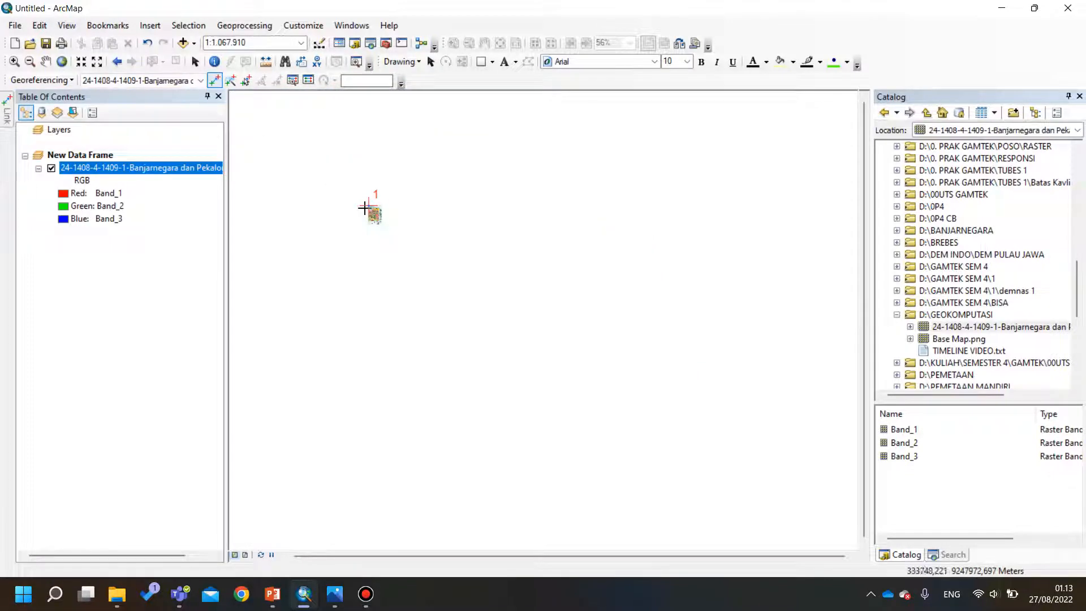
Step: Place a new second control point on the map frame's southeast corner and open its DMS coordinate entry
{"action": "scroll", "coordinate": [364, 207], "scroll_direction": "up", "scroll_amount": 10}
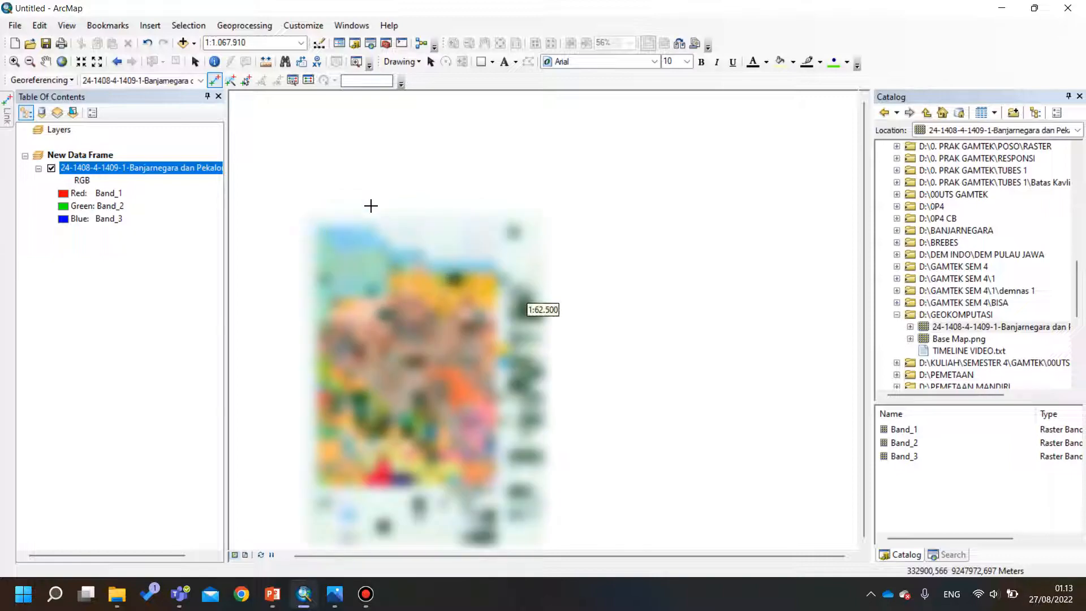
{"action": "scroll", "coordinate": [493, 515], "scroll_direction": "up", "scroll_amount": 4}
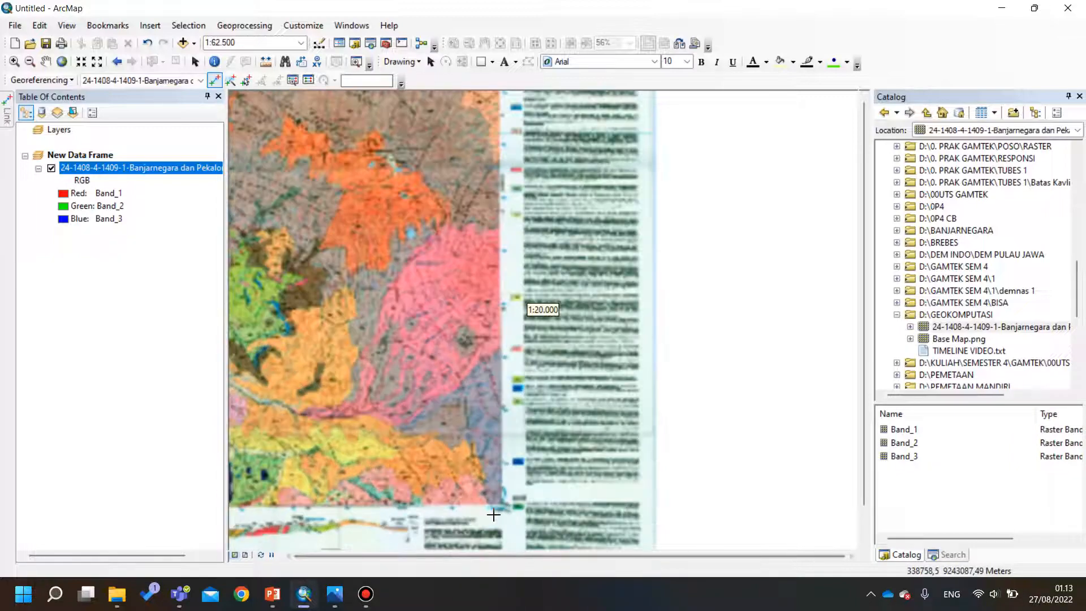
{"action": "scroll", "coordinate": [493, 512], "scroll_direction": "up", "scroll_amount": 2}
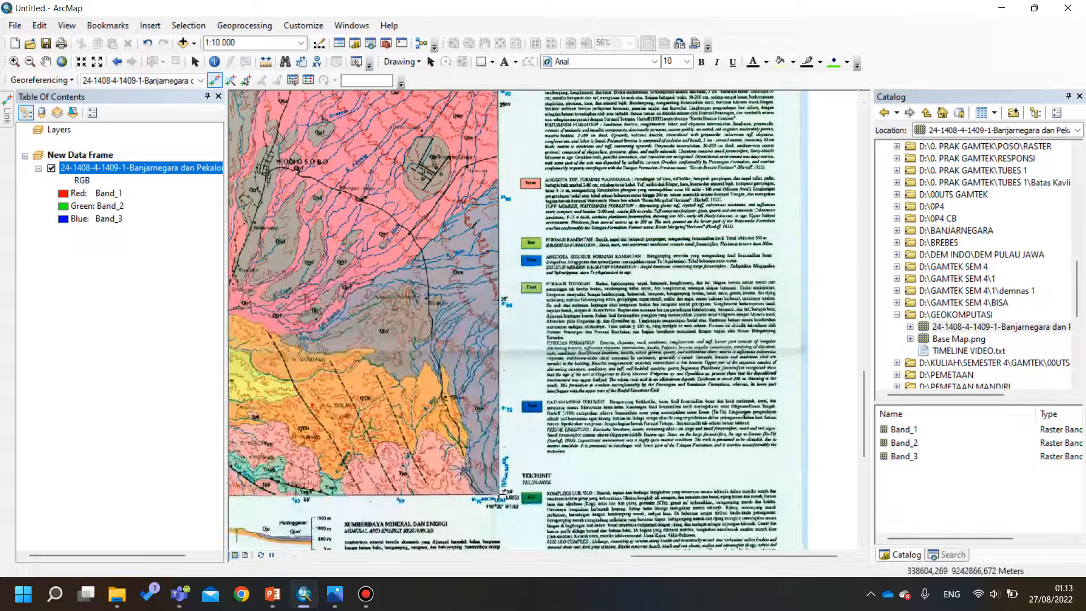
{"action": "left_click", "coordinate": [501, 496]}
{"action": "right_click", "coordinate": [502, 496]}
{"action": "left_click", "coordinate": [526, 514]}
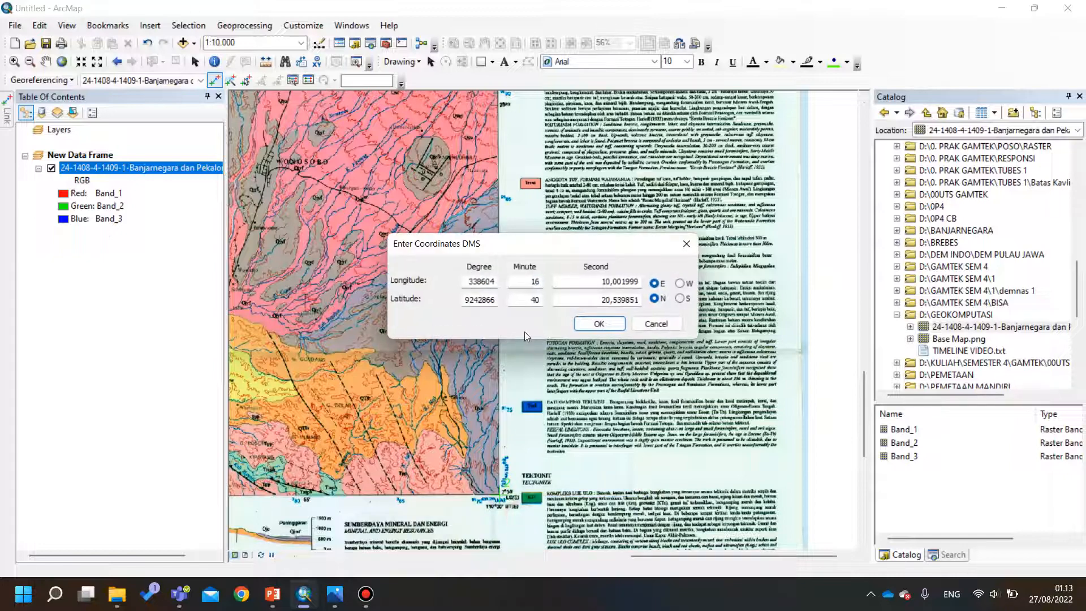
Step: Set the southeast control point's longitude to 110° 00' 00'' E
{"action": "double_click", "coordinate": [467, 283]}
{"action": "type", "text": "110"}
{"action": "key", "text": "Tab"}
{"action": "type", "text": "00"}
{"action": "key", "text": "Tab"}
{"action": "type", "text": "00"}
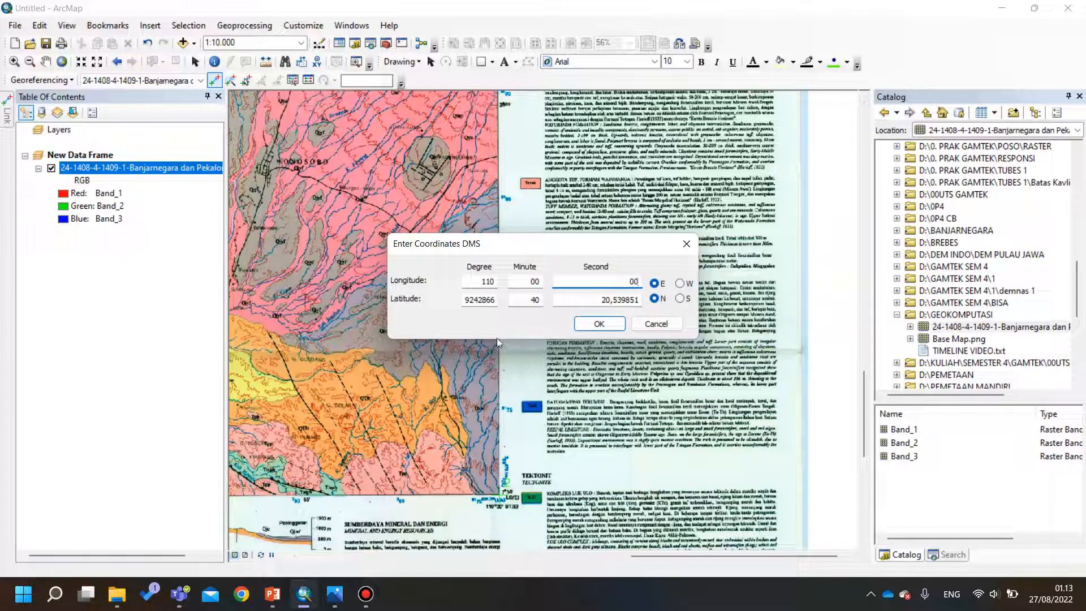
Step: Set the southeast control point's latitude to 7° 30' 00'' S and accept the coordinates
{"action": "double_click", "coordinate": [467, 300]}
{"action": "type", "text": "7"}
{"action": "double_click", "coordinate": [537, 303]}
{"action": "type", "text": "30"}
{"action": "double_click", "coordinate": [595, 305]}
{"action": "type", "text": "00"}
{"action": "left_click", "coordinate": [679, 298]}
{"action": "left_click", "coordinate": [605, 324]}
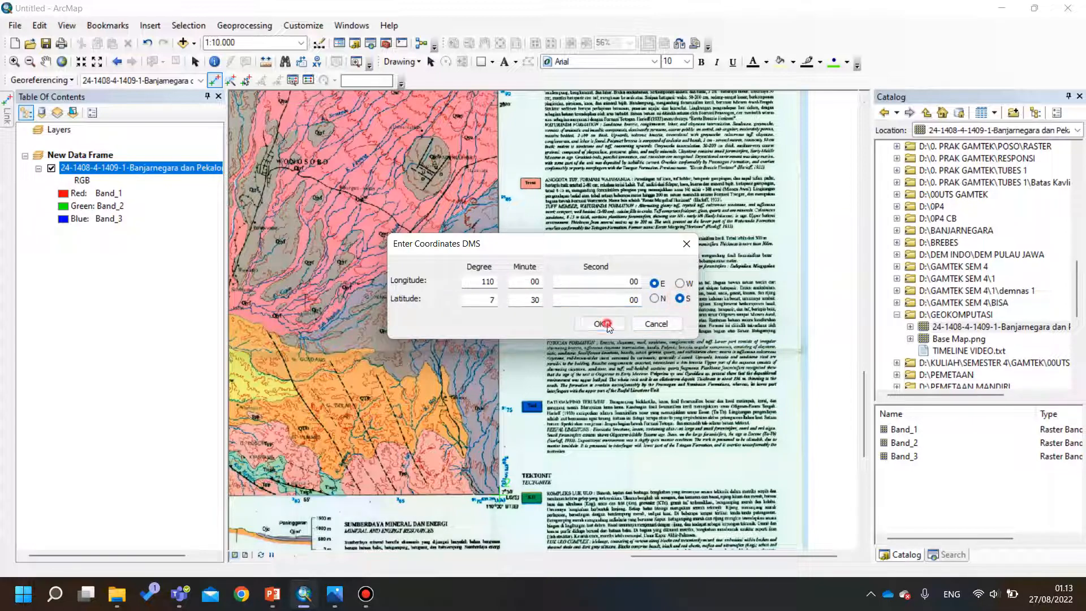
Step: Show the full extent of the geological map layer and update its georeferencing to store the two control-point alignment
{"action": "right_click", "coordinate": [187, 171]}
{"action": "left_click", "coordinate": [219, 241]}
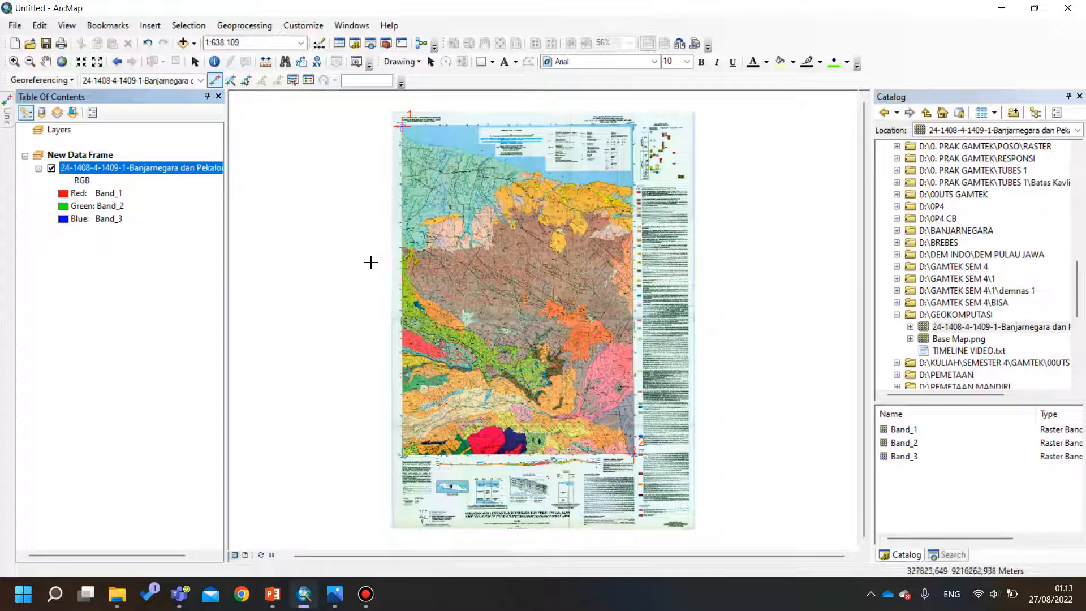
{"action": "left_click", "coordinate": [67, 80]}
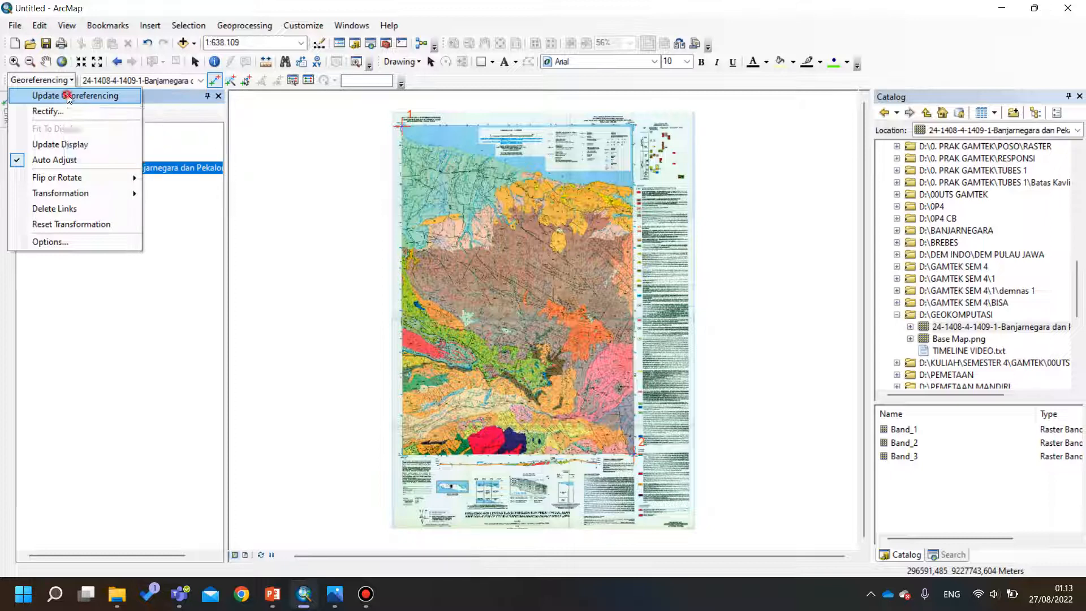
{"action": "left_click", "coordinate": [67, 96]}
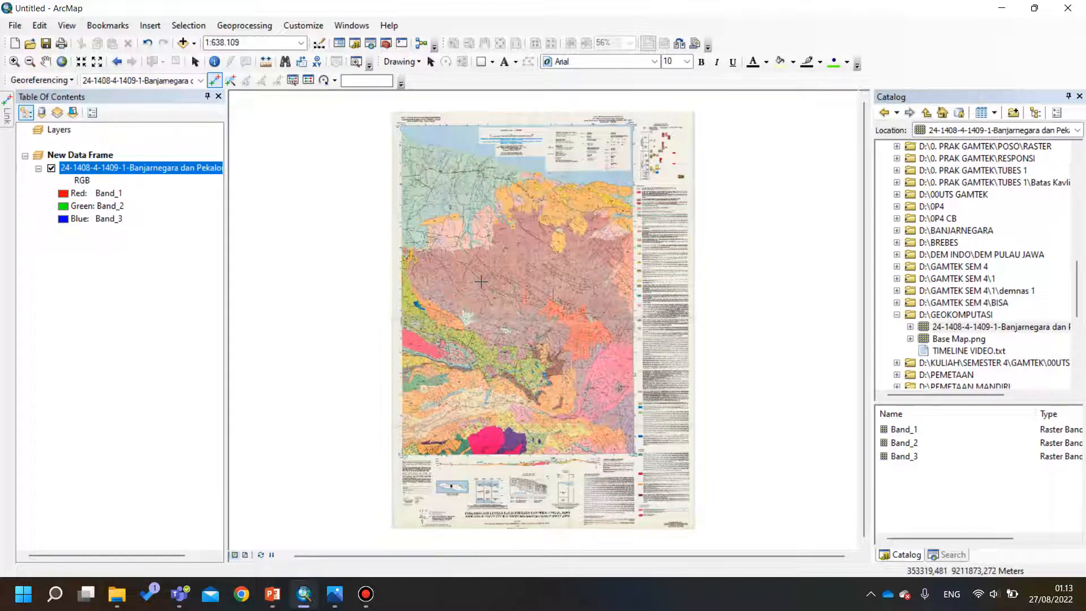